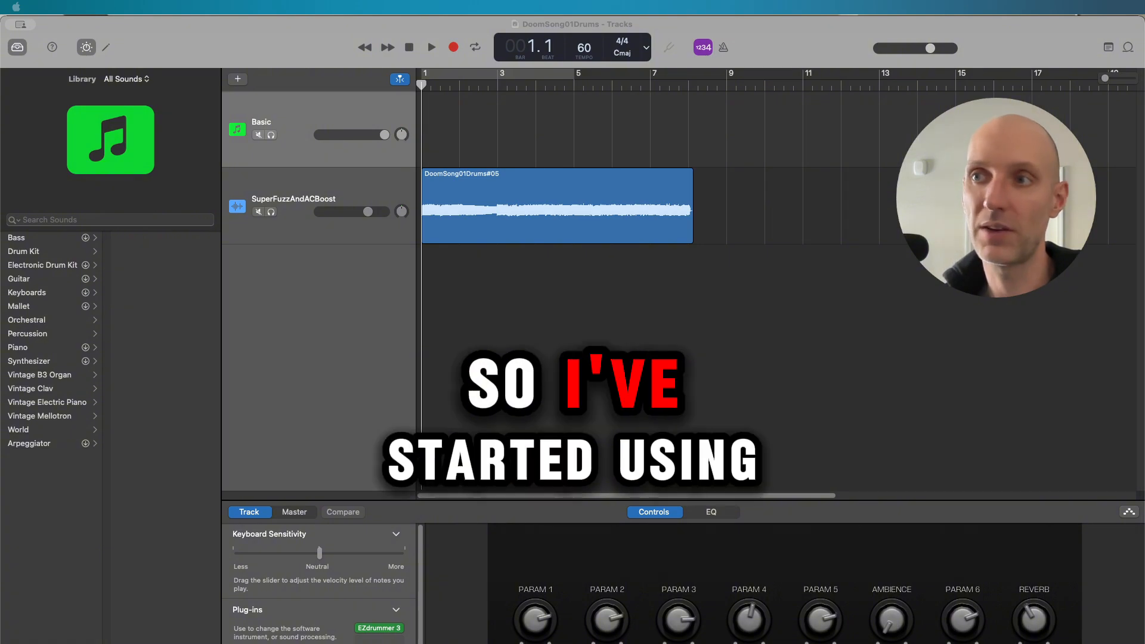
Open EZdrummer 3 on the Basic track and examine the song's intro, verse, fill and chorus blocks in the Grid Editor
left_click(382, 628)
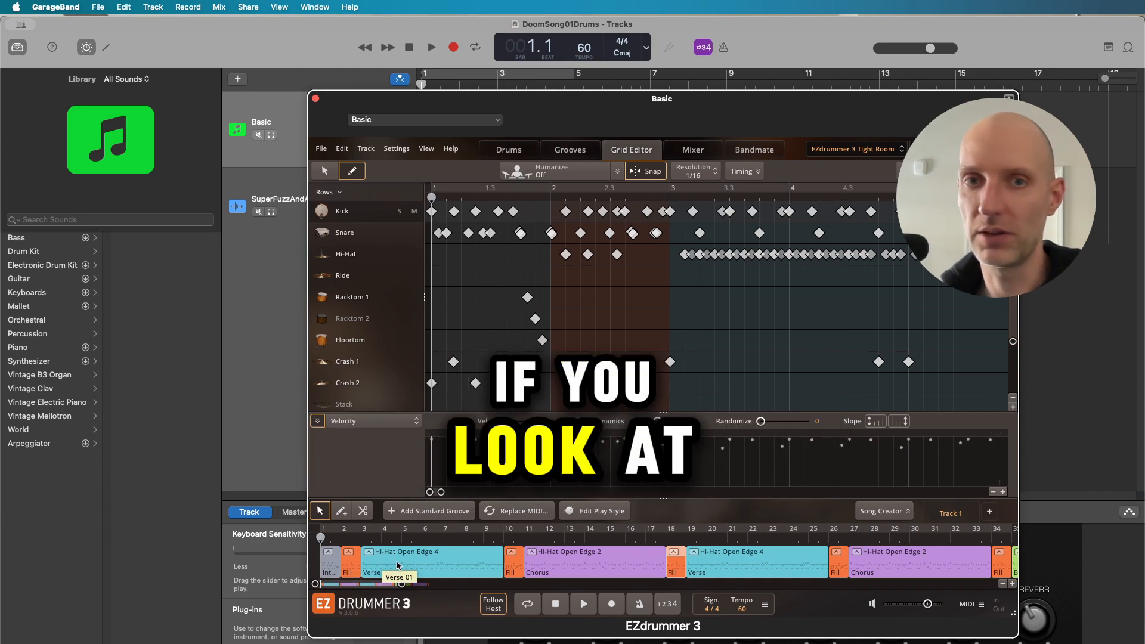
left_click(336, 562)
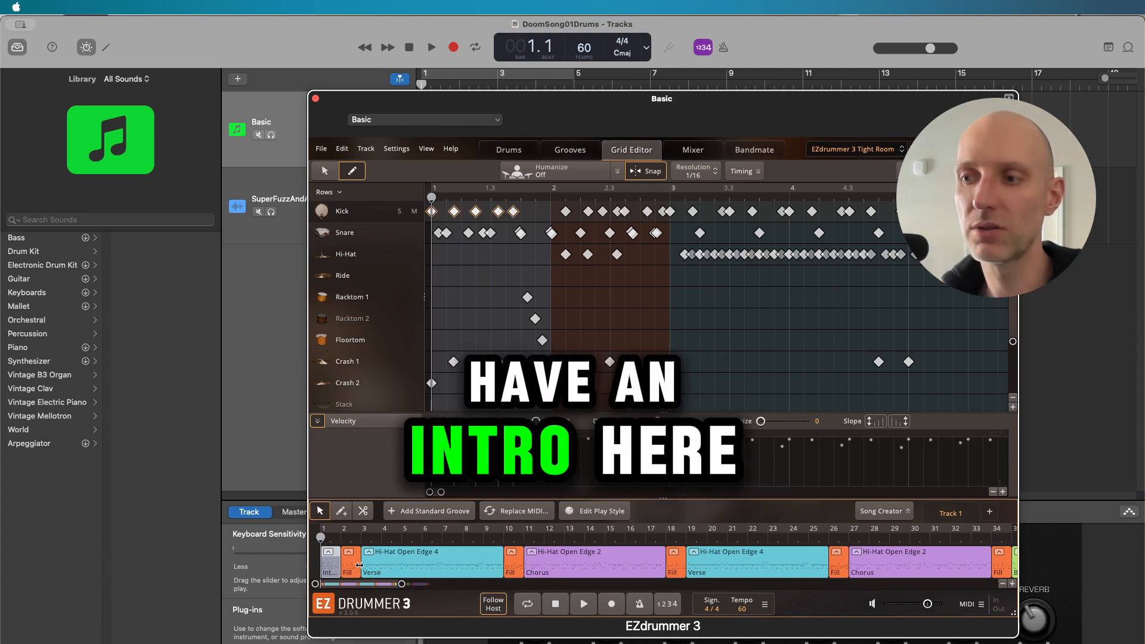
left_click(378, 566)
left_click(511, 568)
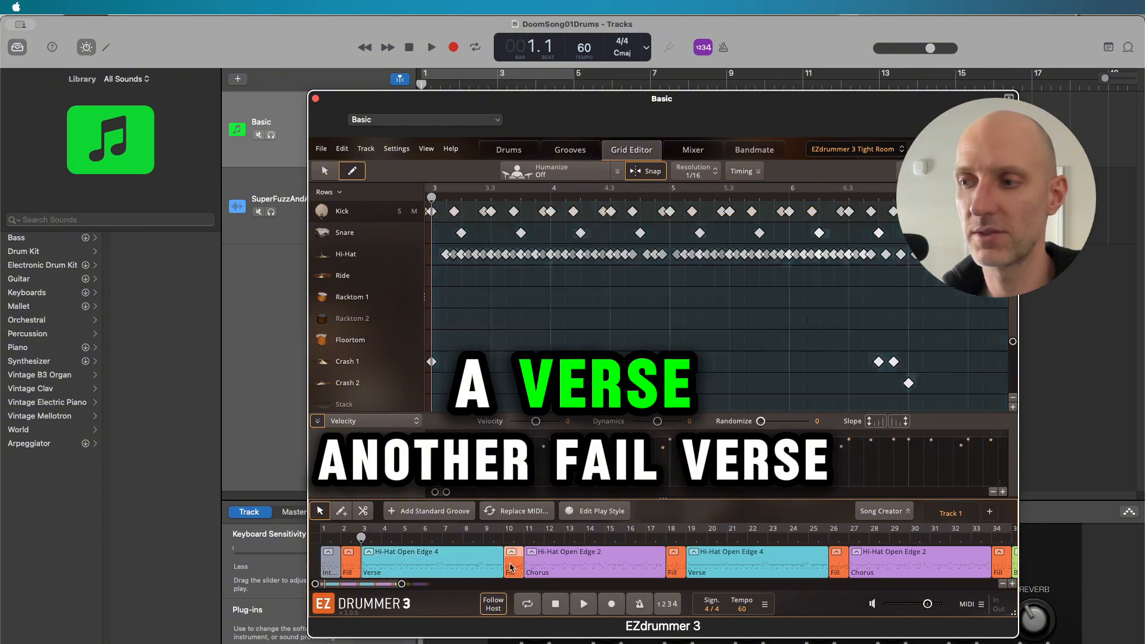
left_click(552, 567)
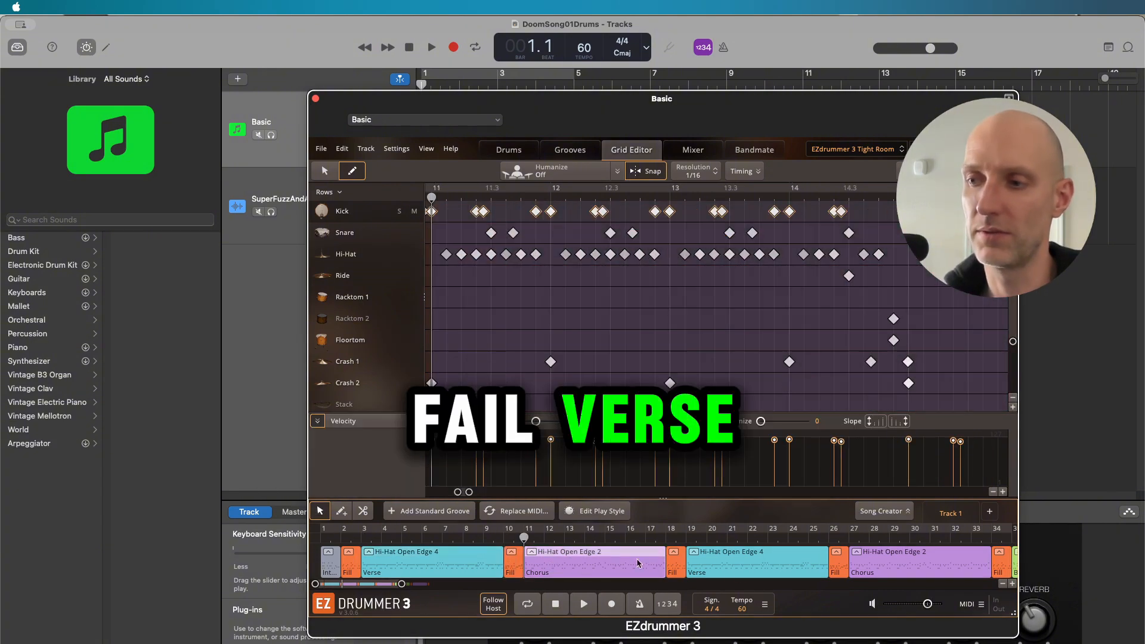
left_click(327, 567)
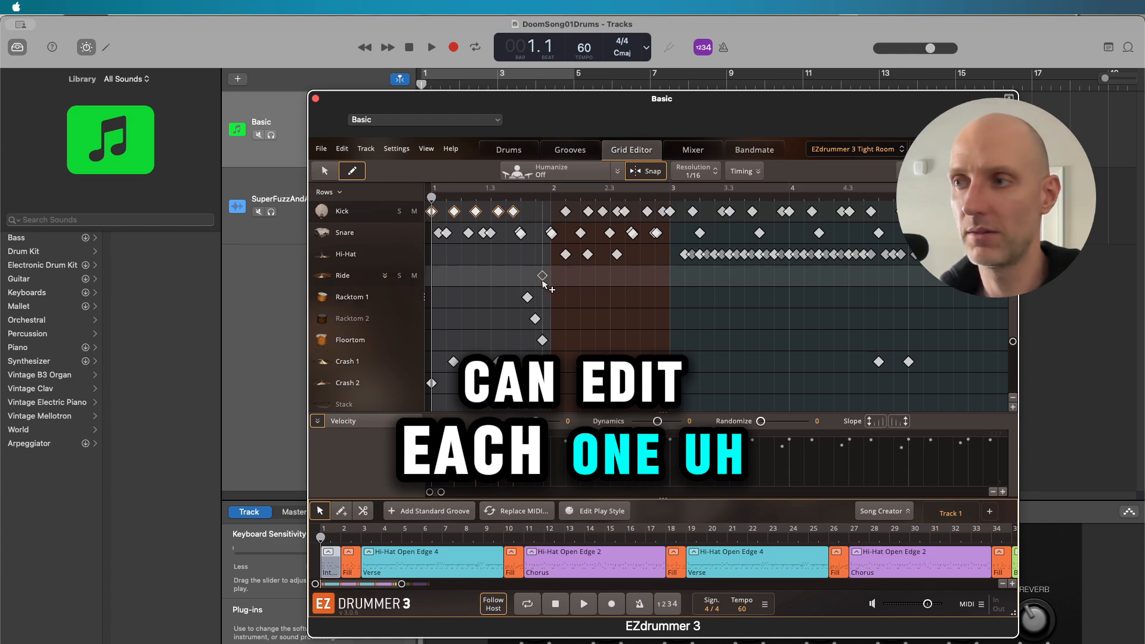
Try an extra kick hit near the end of the intro bar and remove it again
left_click(352, 215)
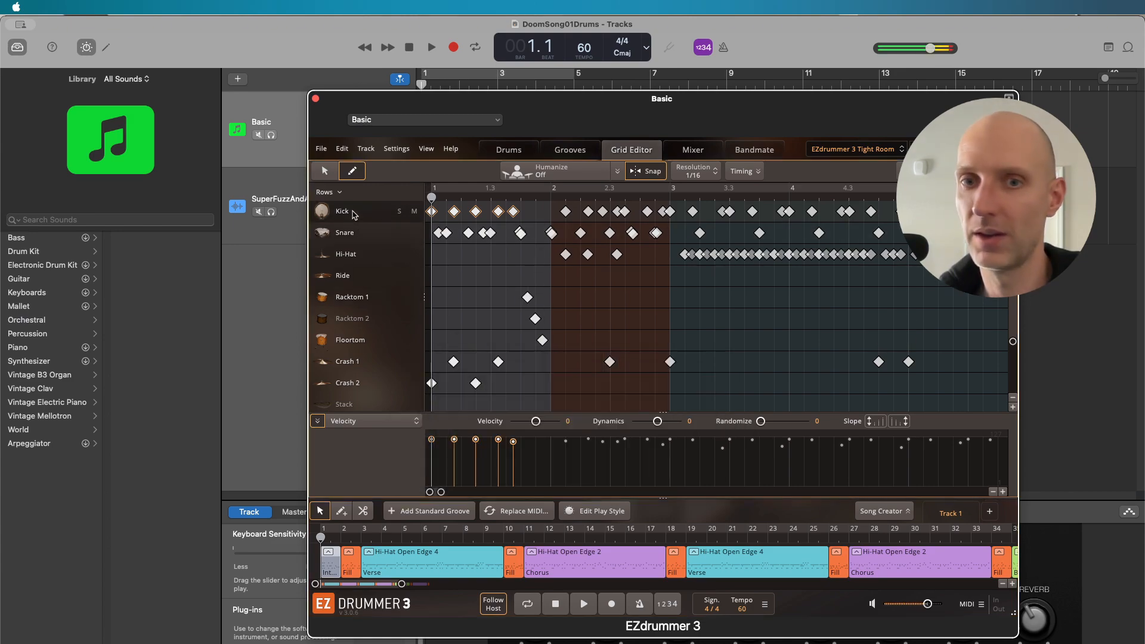
left_click(534, 213)
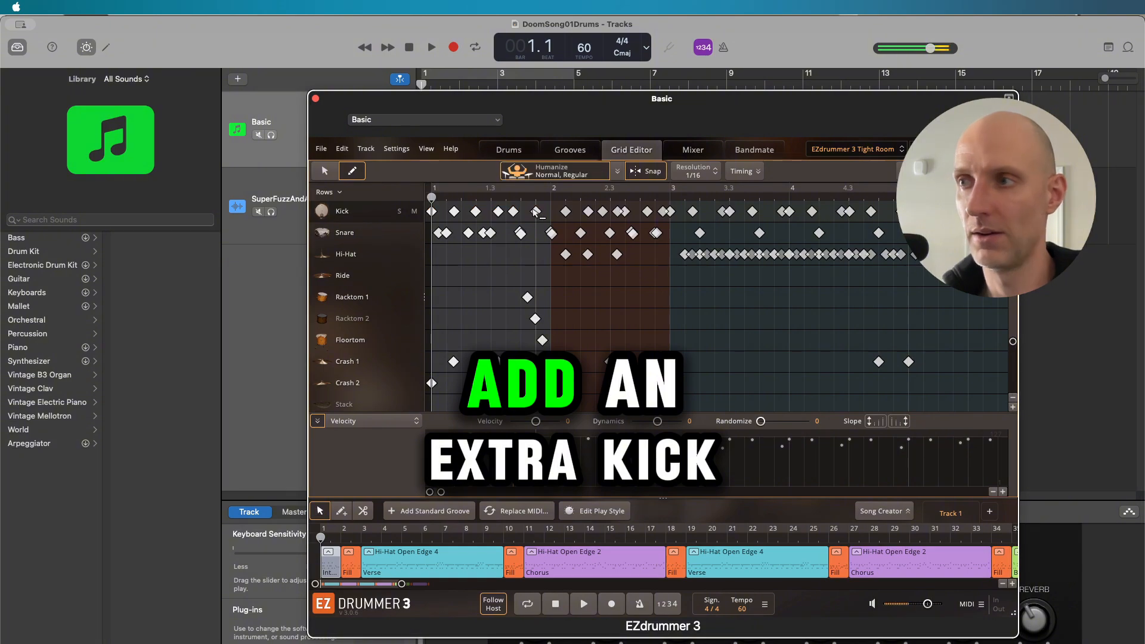
left_click(535, 213)
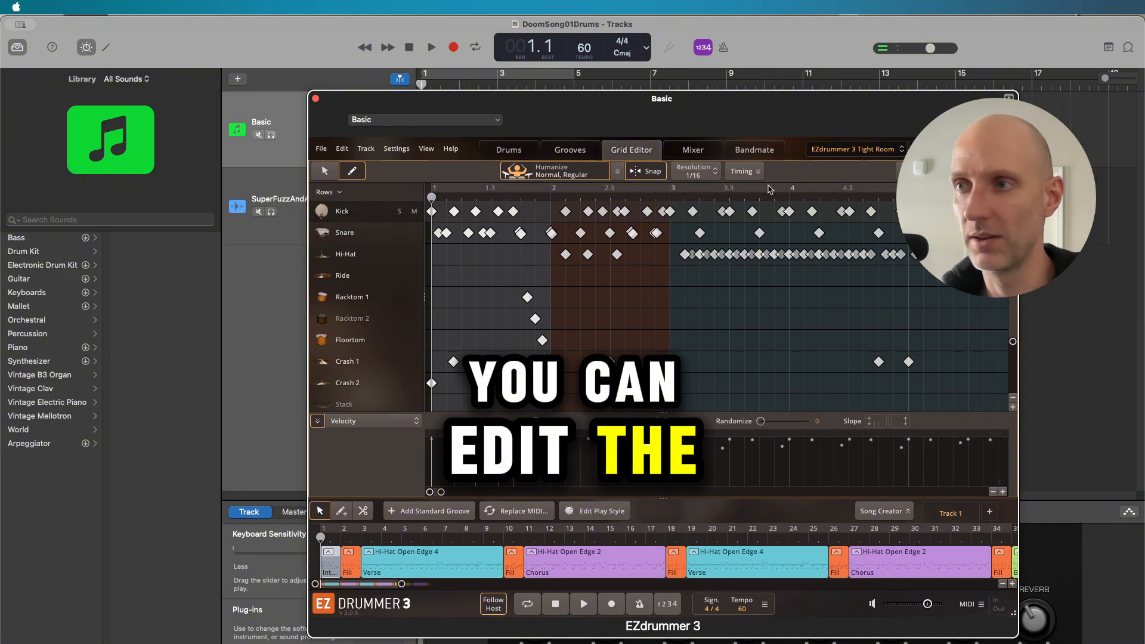
Select the intro's snare hits, play the drum song from the start, stop it and close EZdrummer 3
left_click(357, 235)
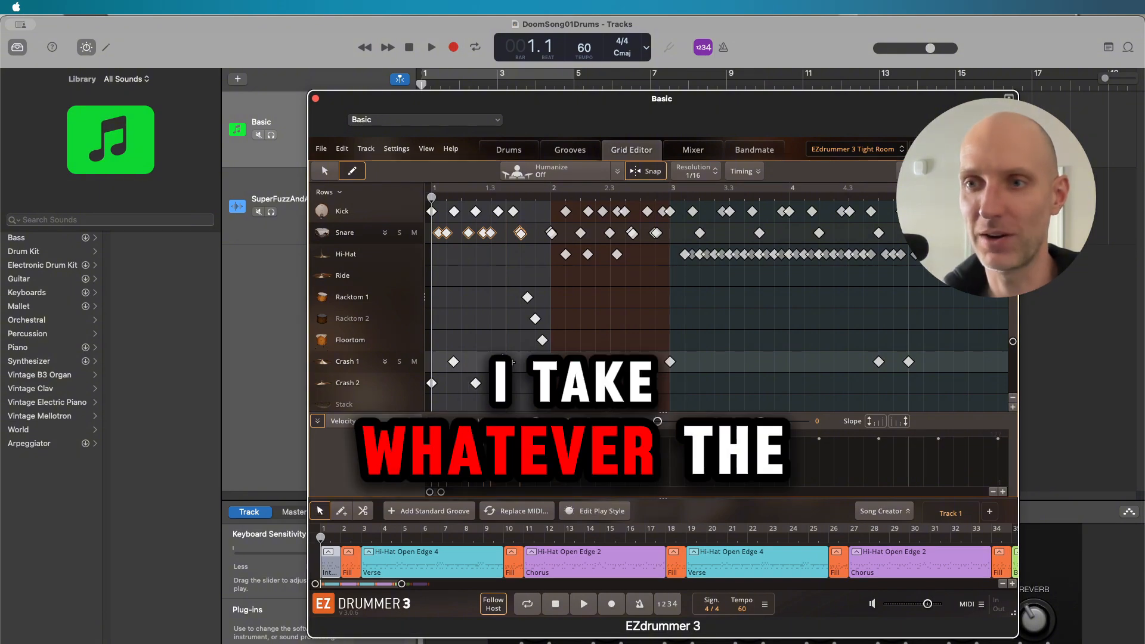
left_click(586, 605)
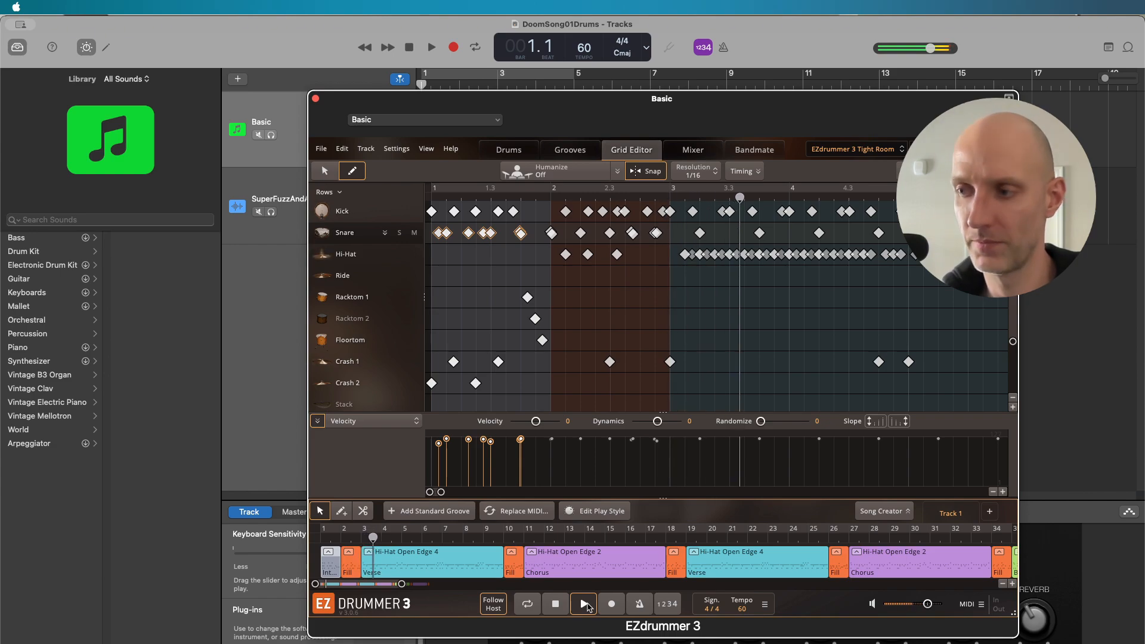
left_click(554, 605)
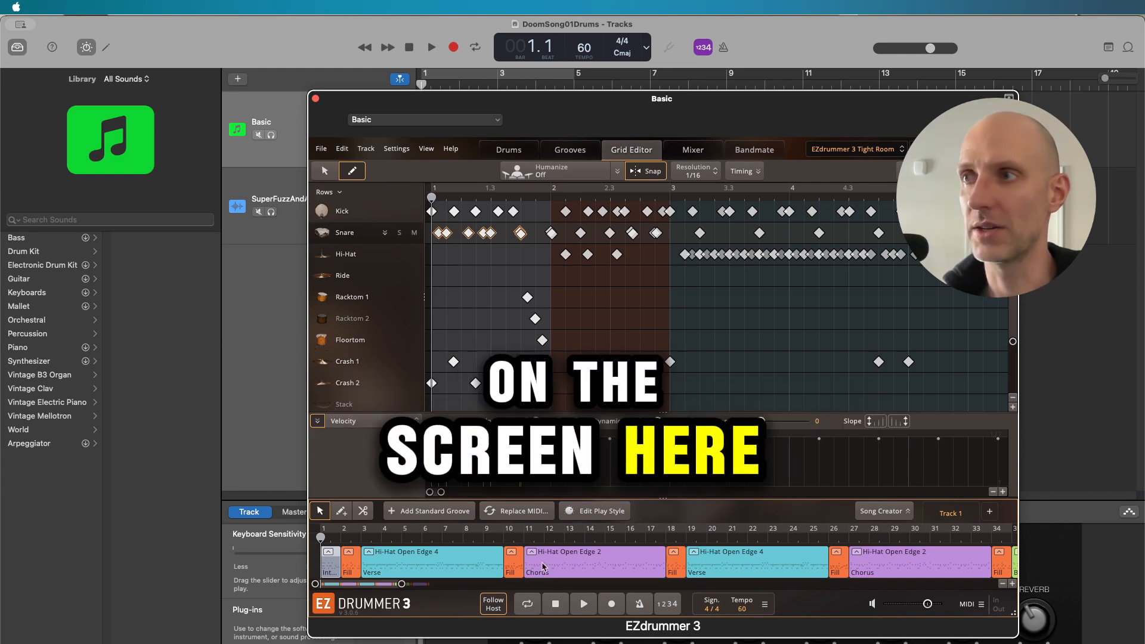
left_click(650, 24)
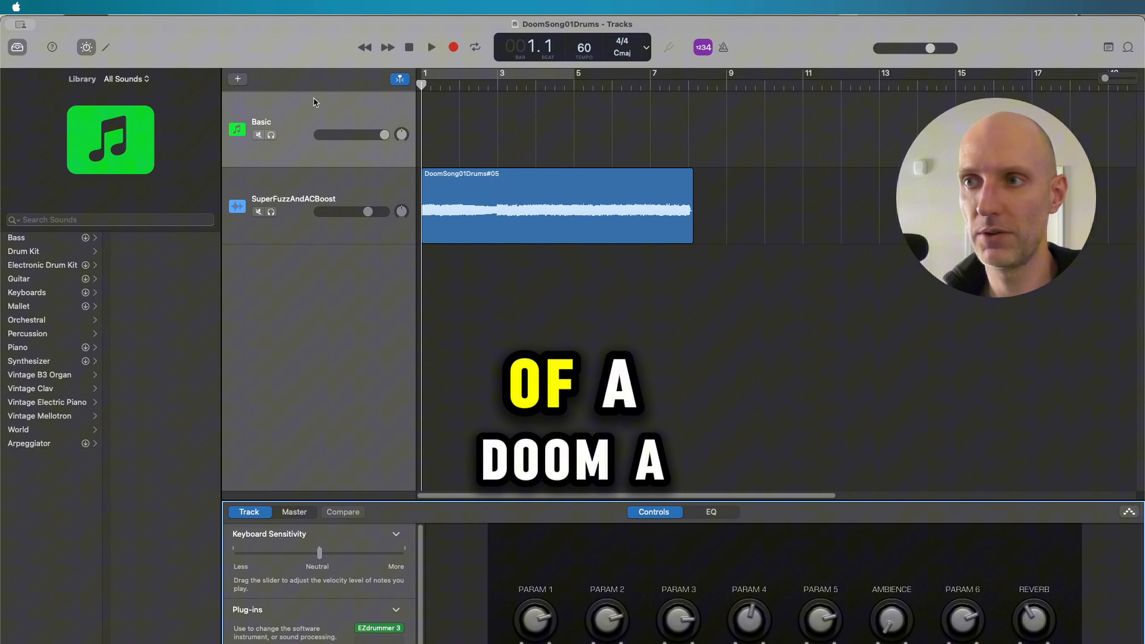
left_click(315, 98)
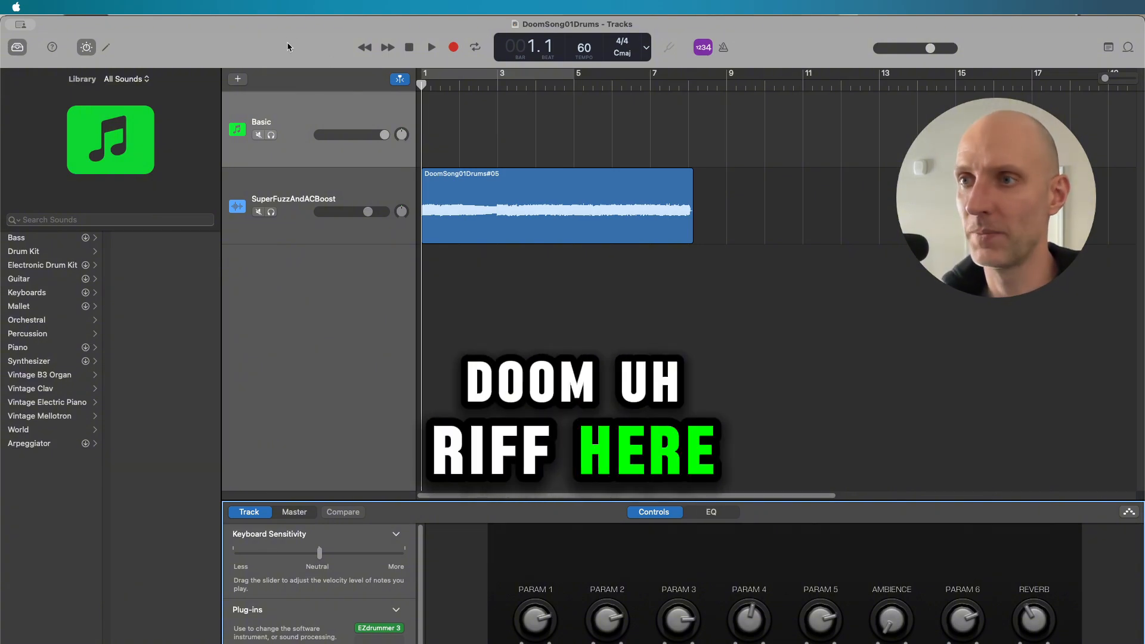
Open BIAS FX 2 on the SuperFuzzAndACBoost track, review its '66 AC Boost V2 amp chain and close the plug-in
left_click(346, 185)
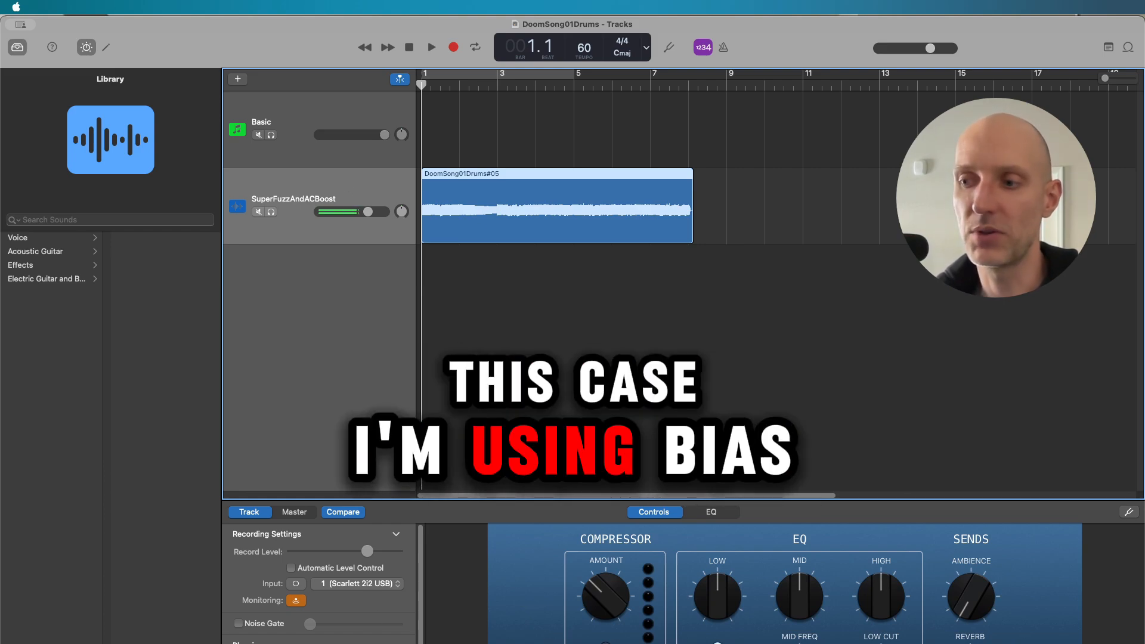
left_click(316, 642)
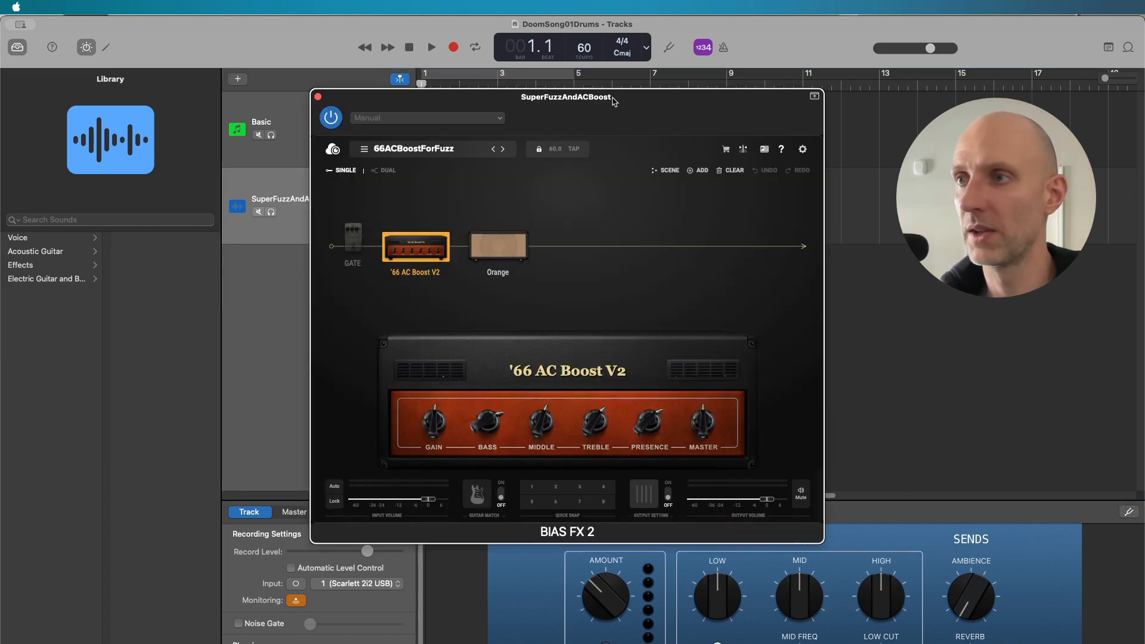
left_click_drag(614, 103, 582, 183)
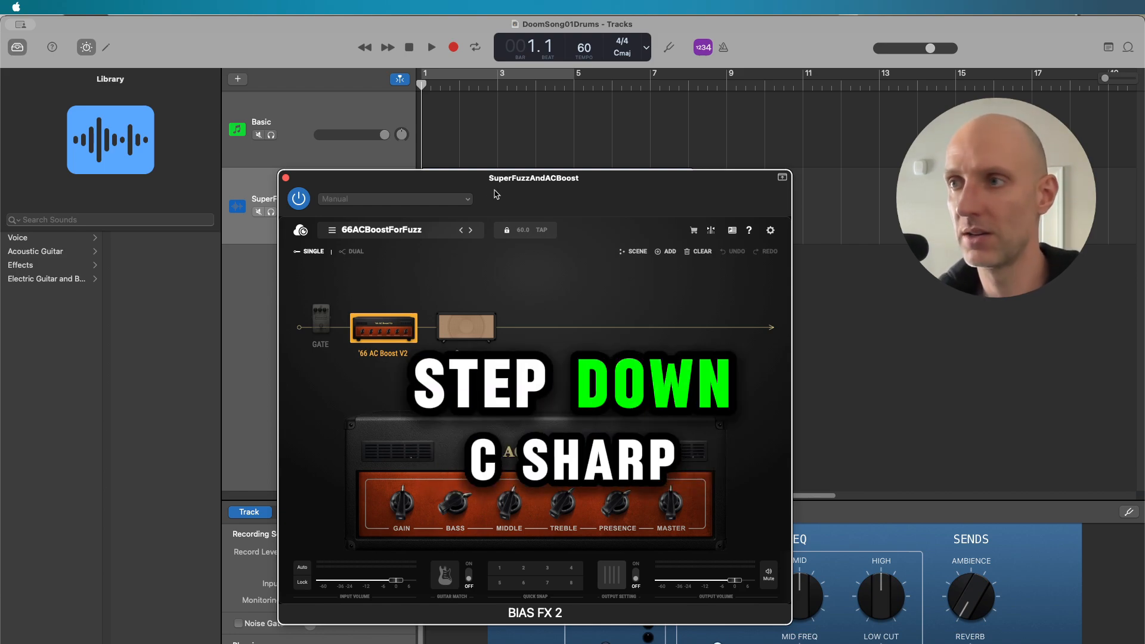
left_click(286, 179)
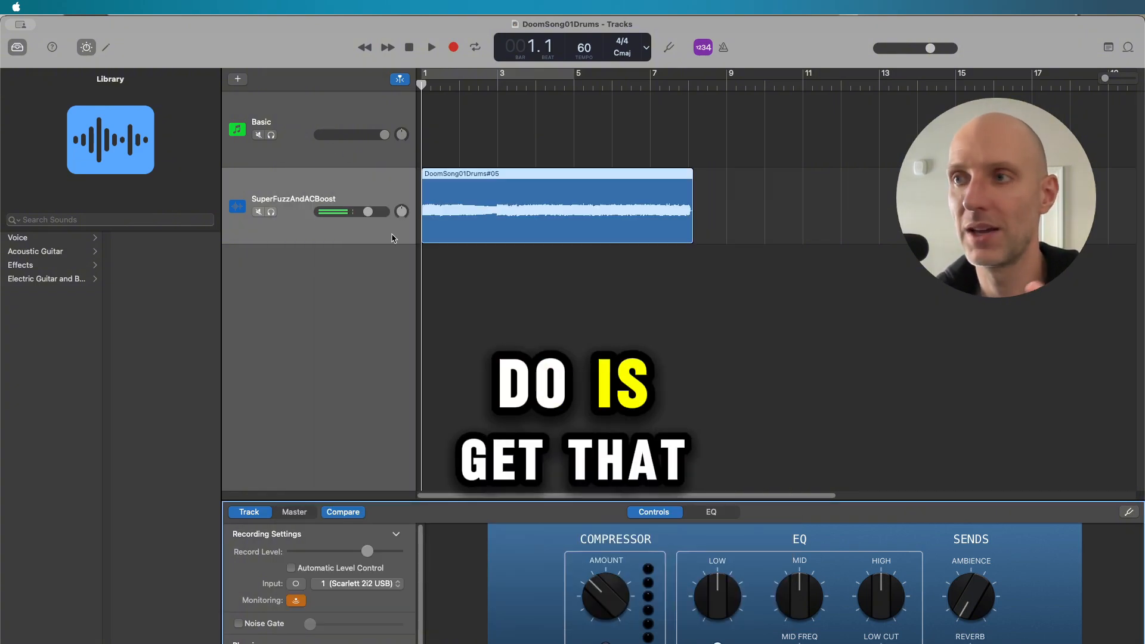
Reopen EZdrummer 3 from the Basic track, listen briefly to the intro drums and close the plug-in
left_click(291, 124)
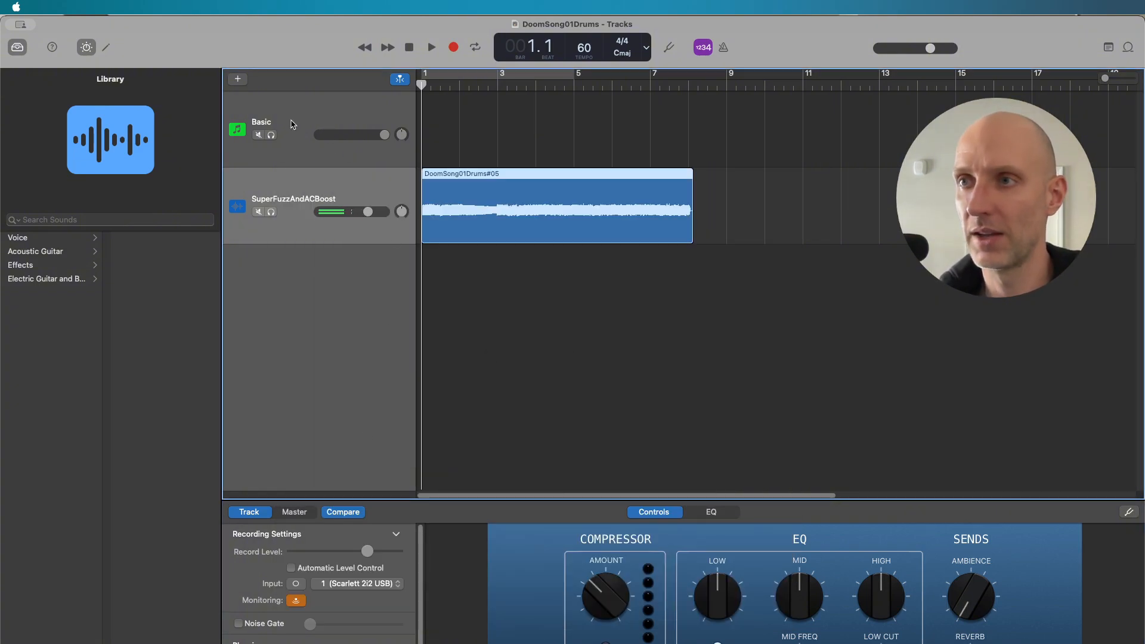
left_click(371, 630)
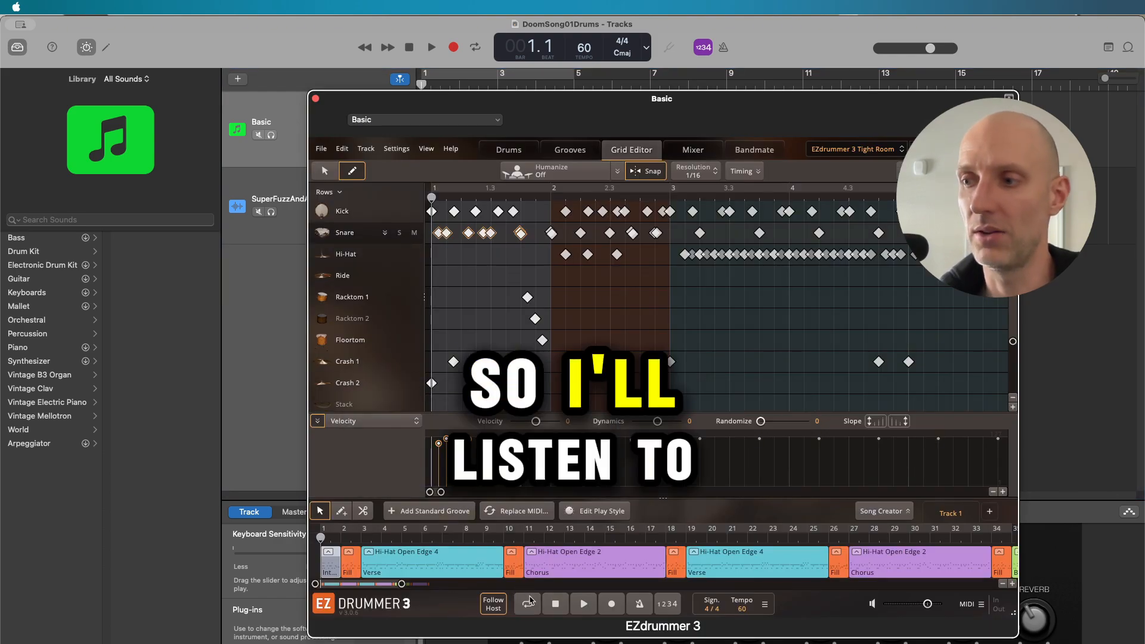
left_click(584, 604)
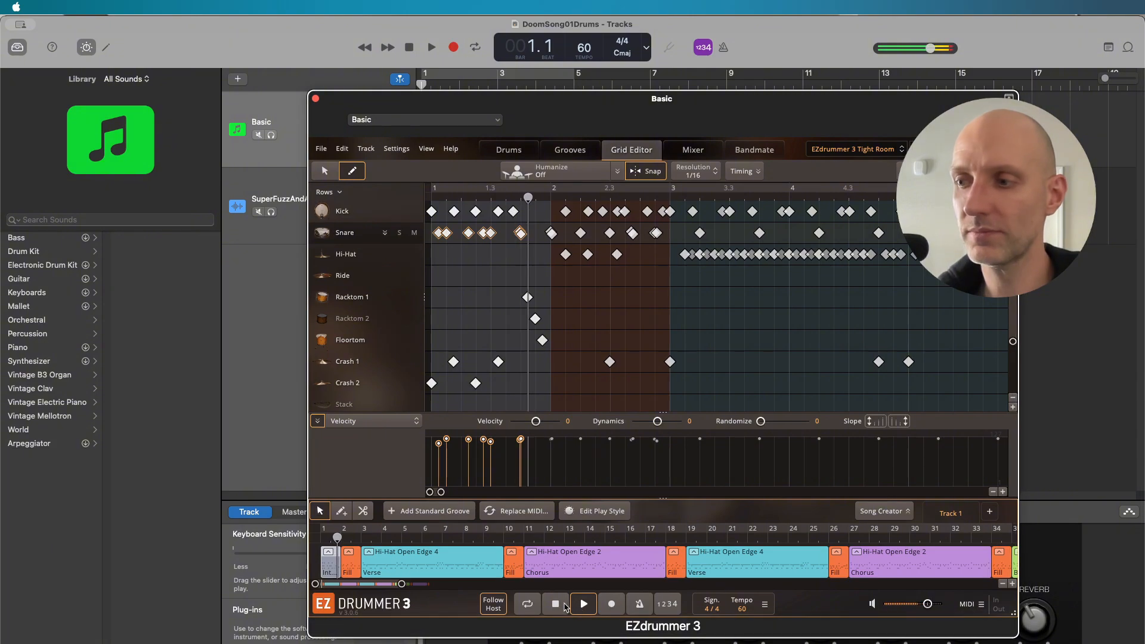
left_click(563, 605)
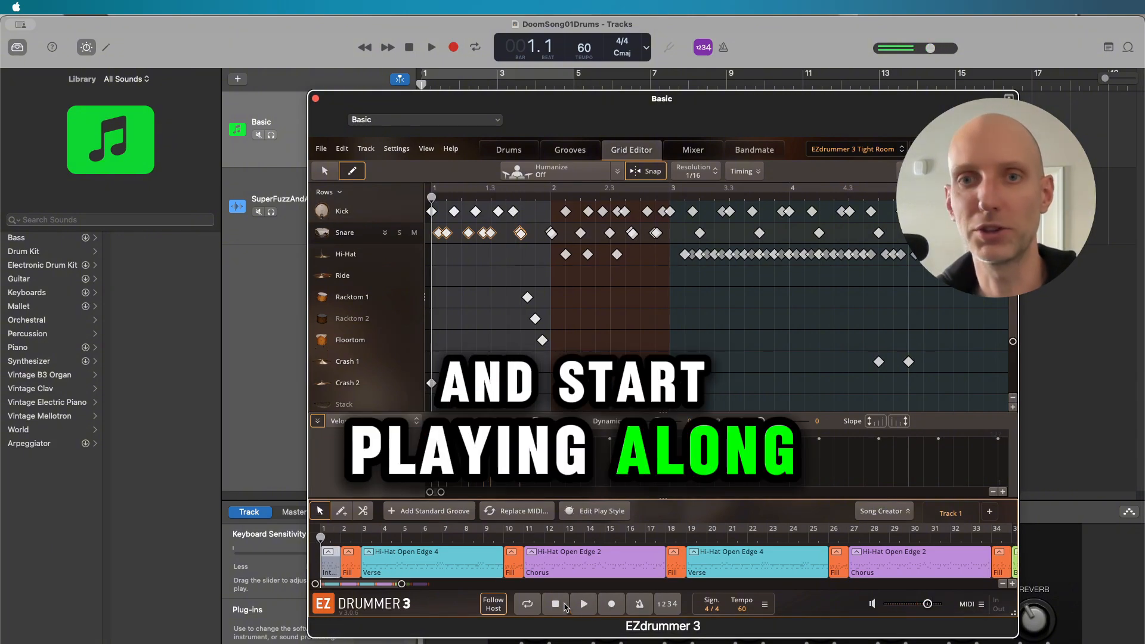
left_click(315, 99)
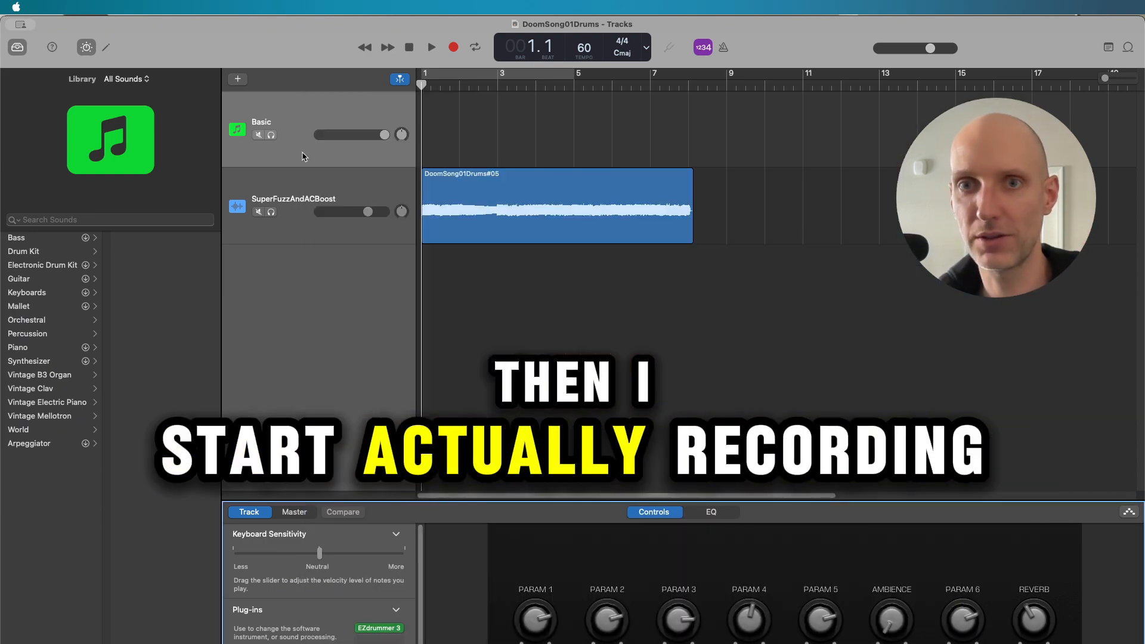
Select the guitar region and play the project from bar 1, pausing and resuming around bar 5
left_click(489, 180)
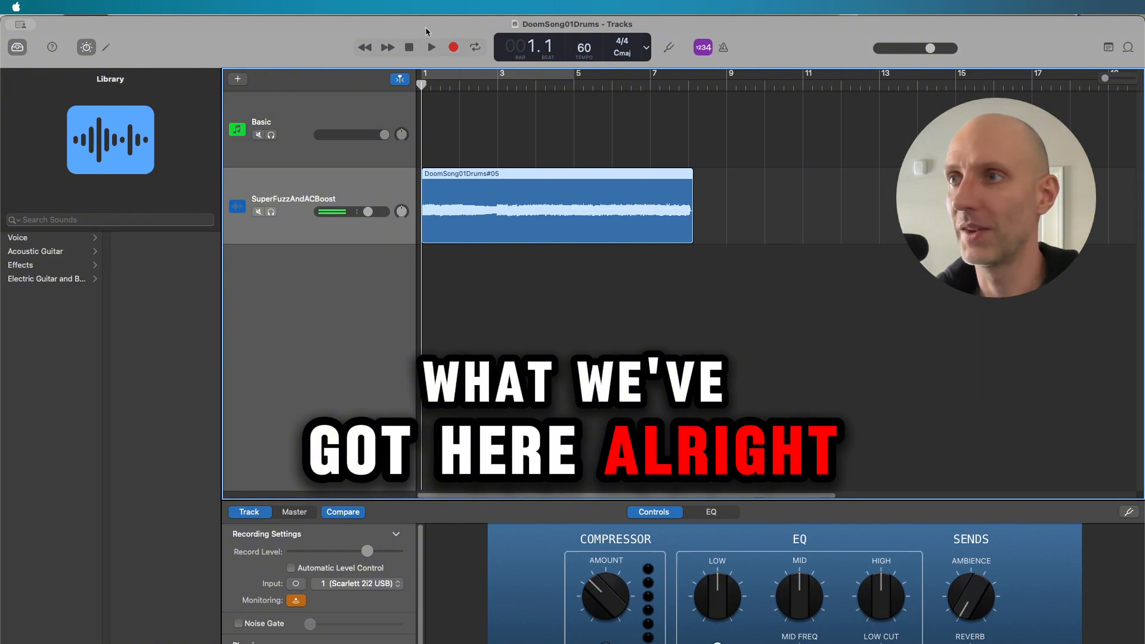
left_click(430, 47)
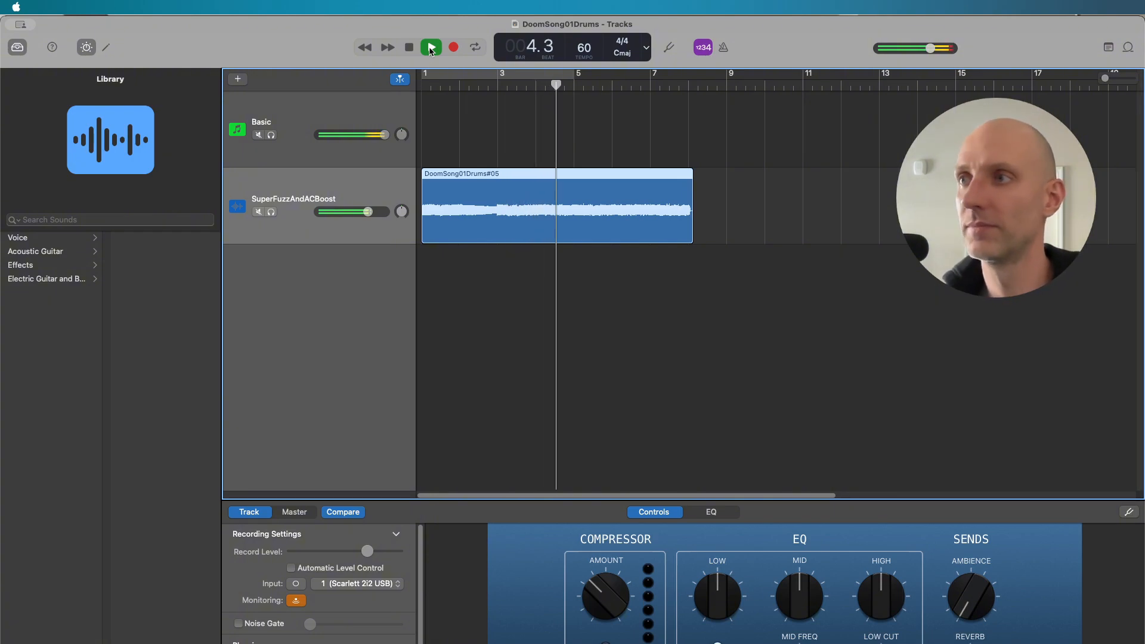
left_click(407, 52)
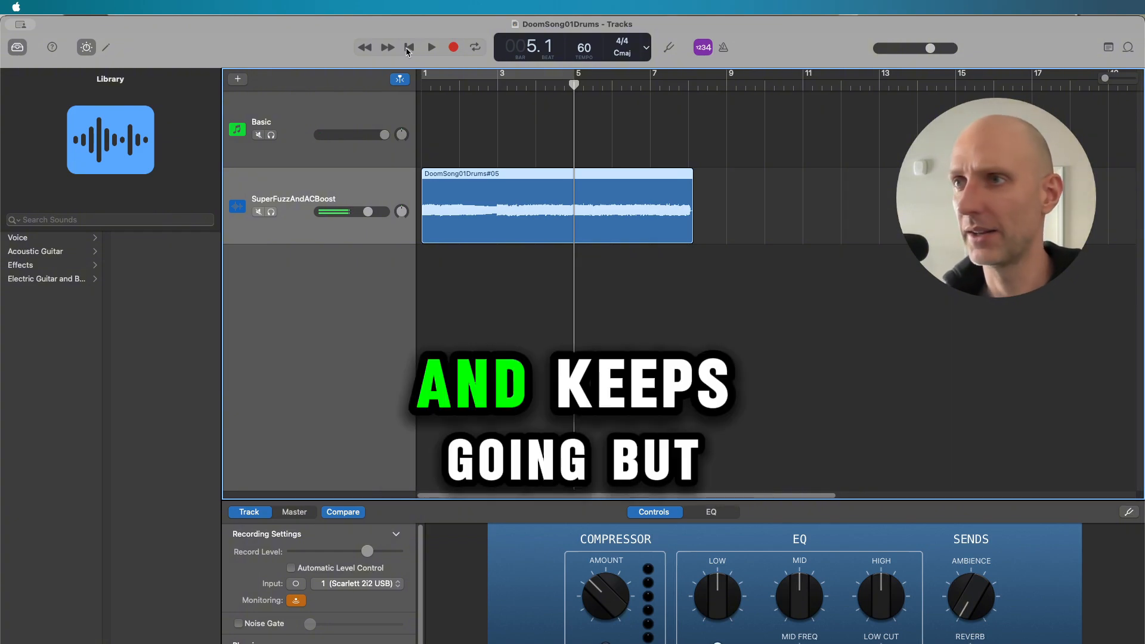
left_click(430, 51)
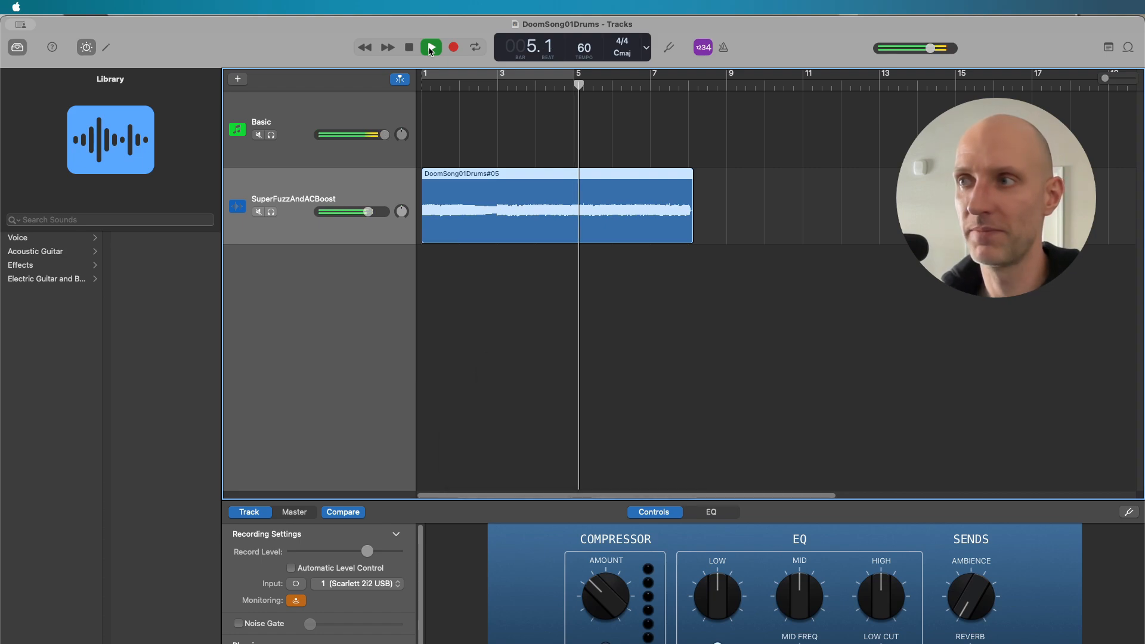
left_click(430, 48)
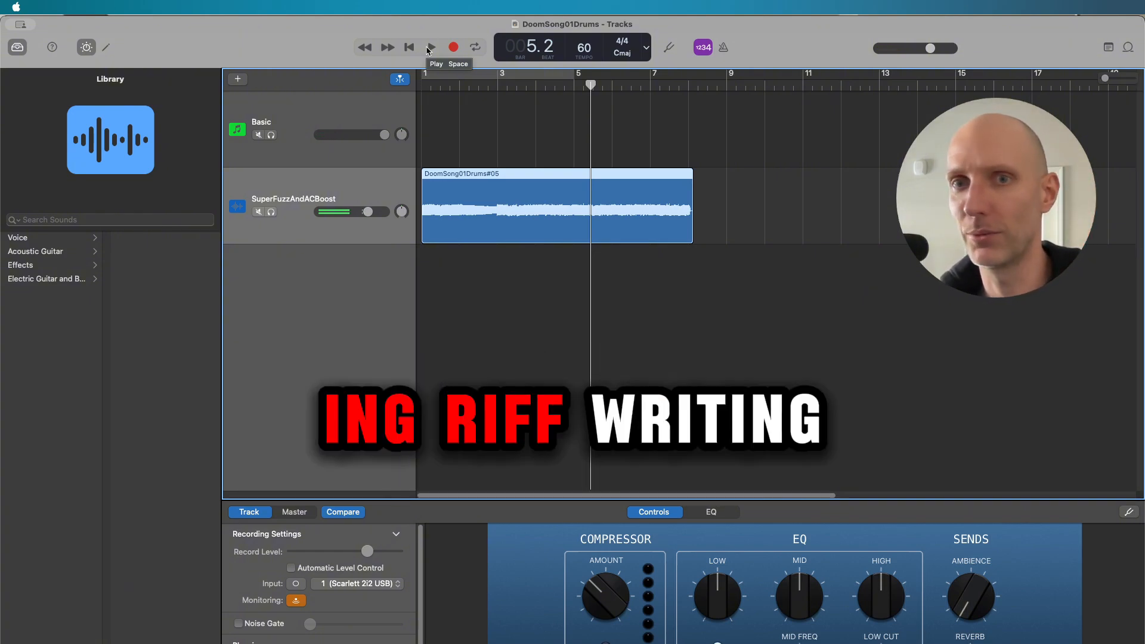
left_click(428, 48)
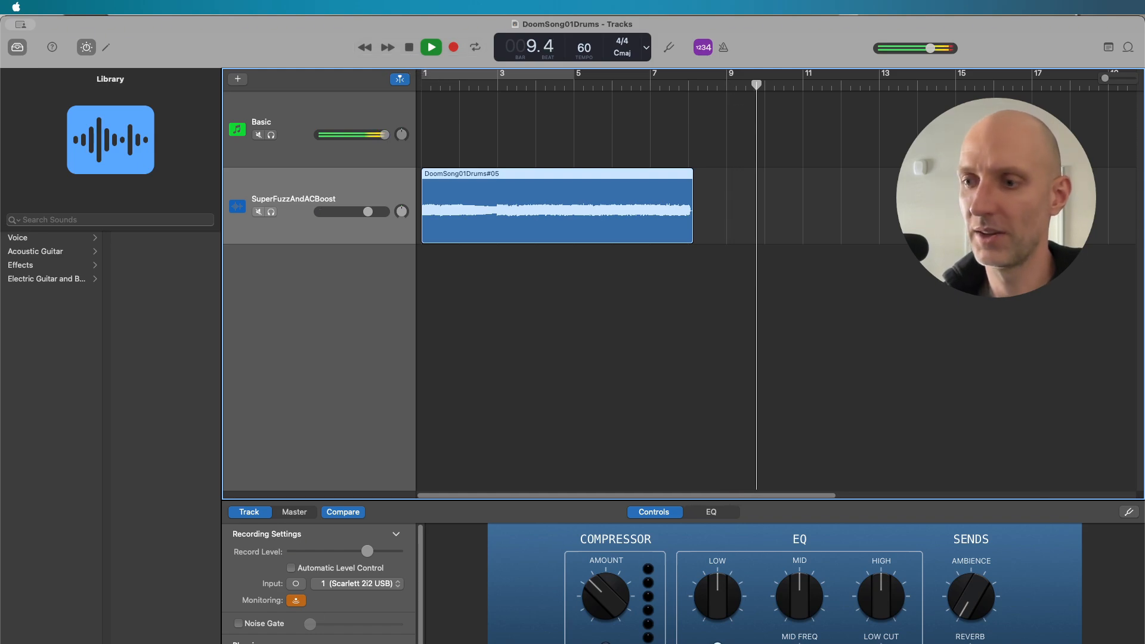
View the Basic track's EZdrummer 3 grid during playback, close it, stop playback and return to the project start
left_click(330, 122)
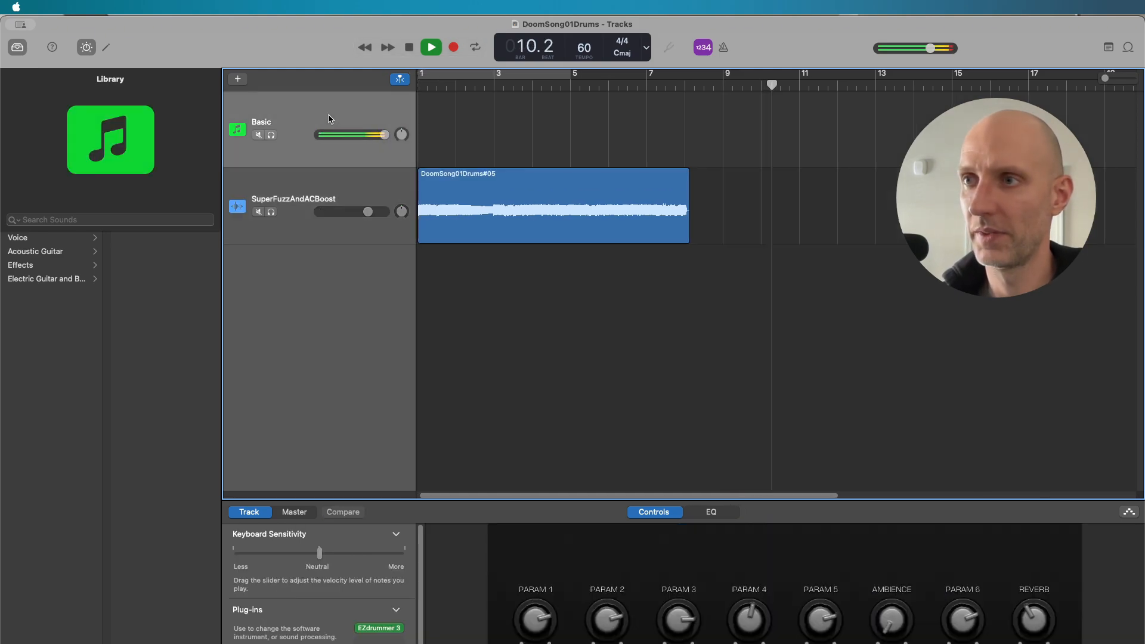
left_click(377, 629)
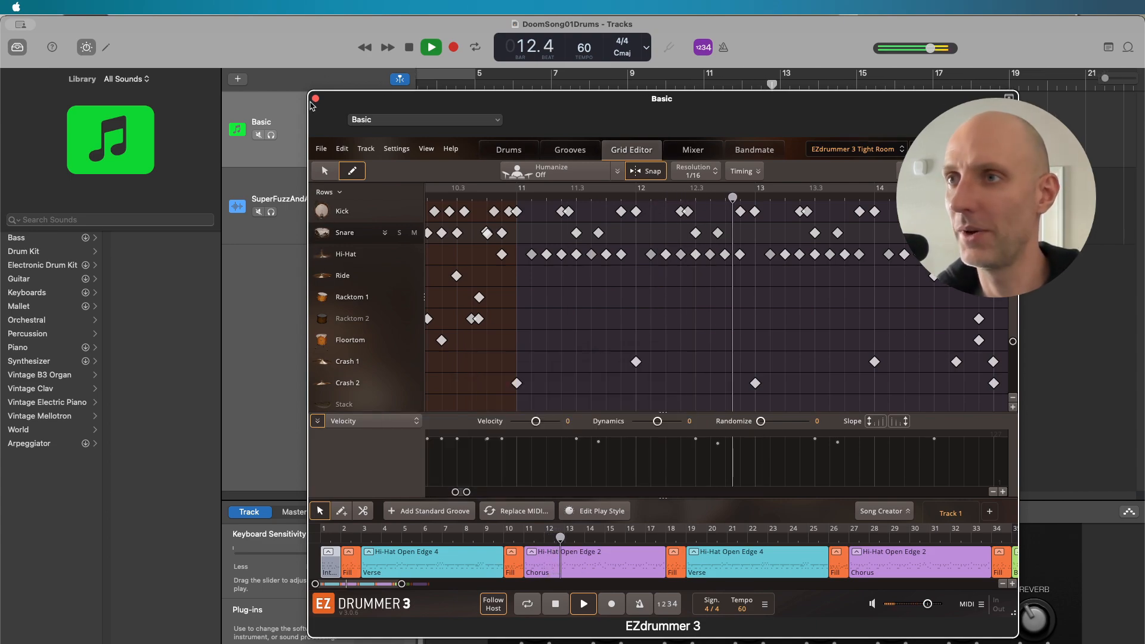
left_click(315, 100)
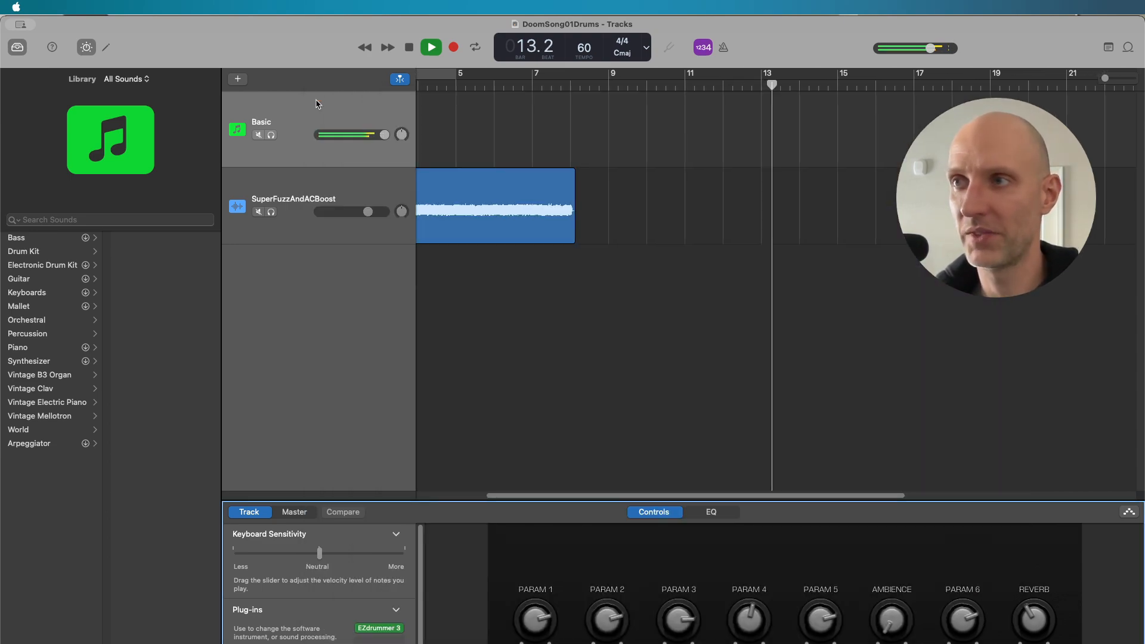
left_click(409, 53)
left_click(409, 48)
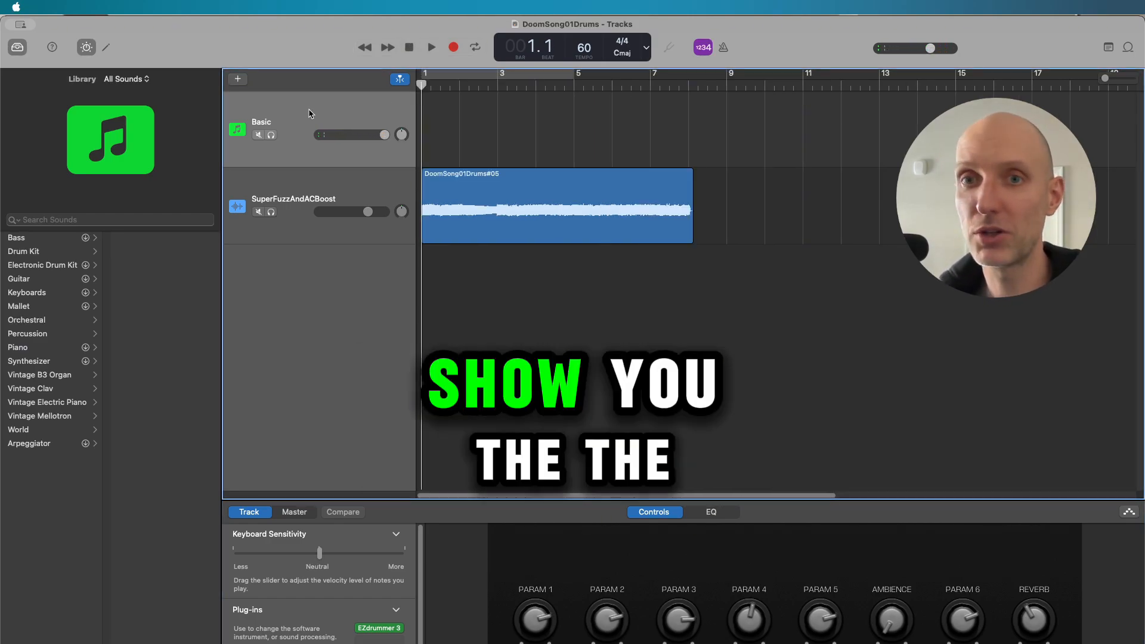
Mute the Basic track to silence its EZdrummer 3 drums
left_click(258, 135)
right_click(316, 107)
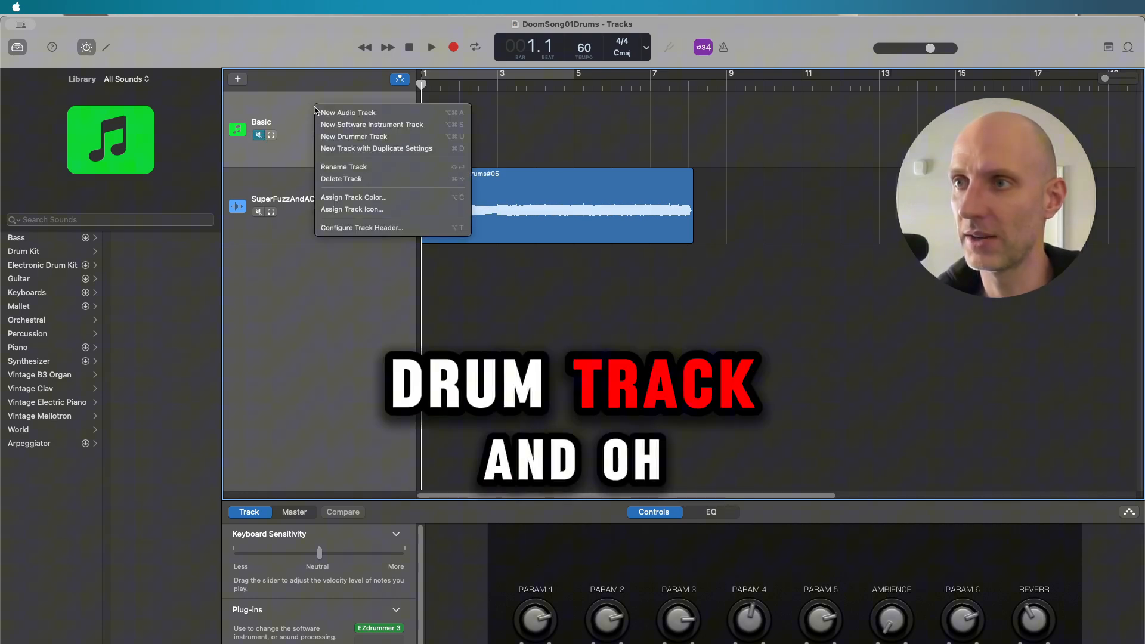
left_click(288, 111)
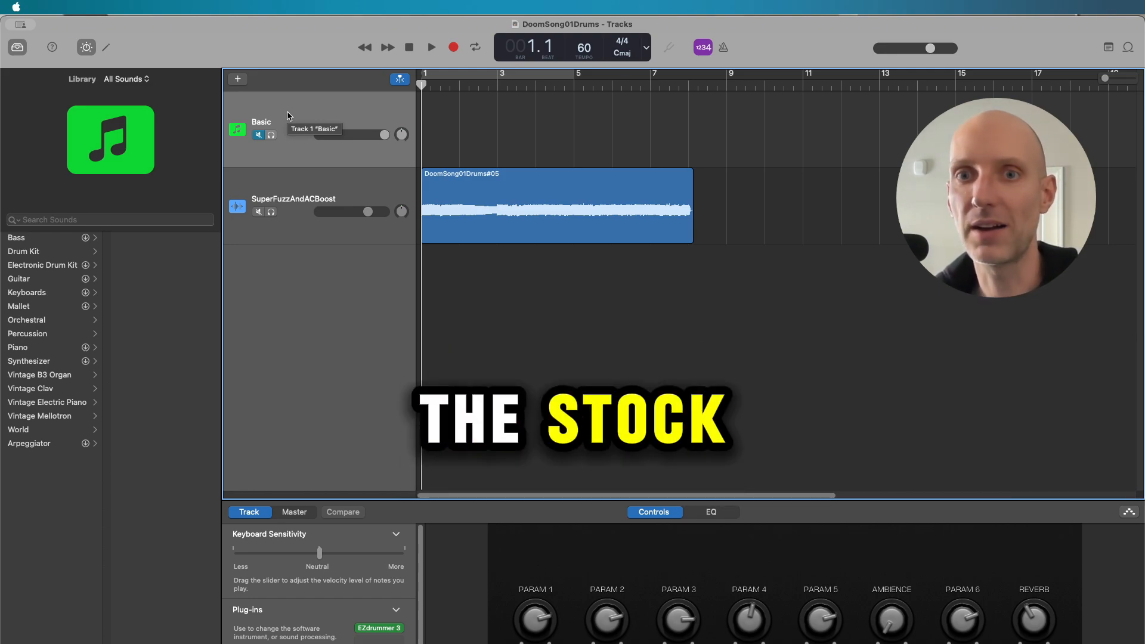
Add a new Drummer track, assign it the Hard Rock drummer with the Heavy kit, and raise the track's volume
right_click(287, 115)
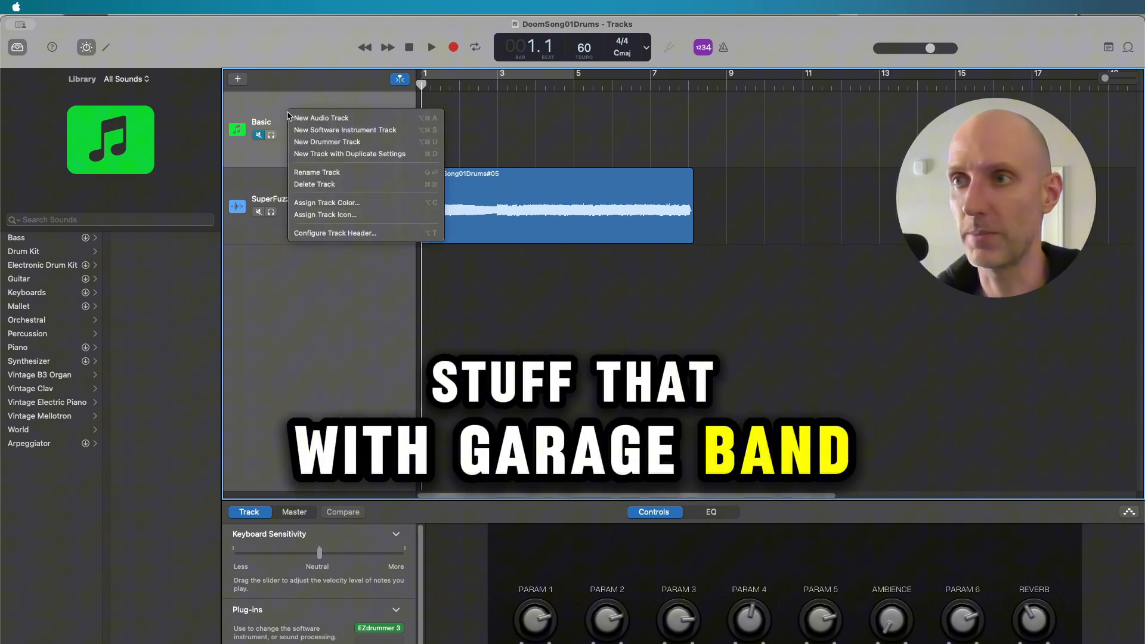
left_click(308, 143)
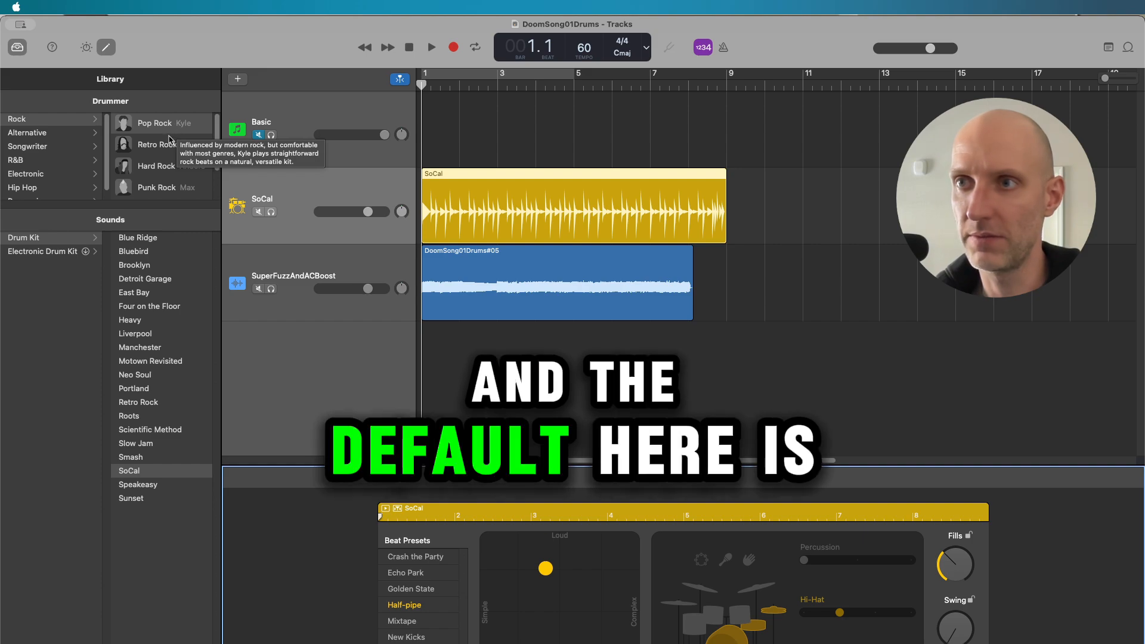
left_click(157, 167)
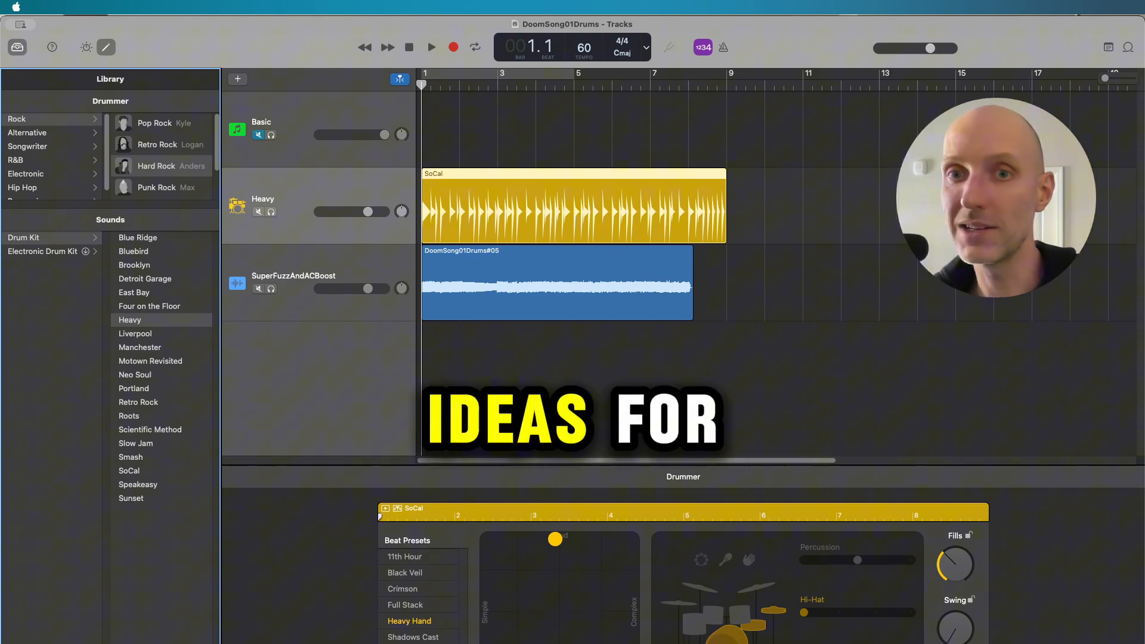
left_click_drag(368, 212, 385, 212)
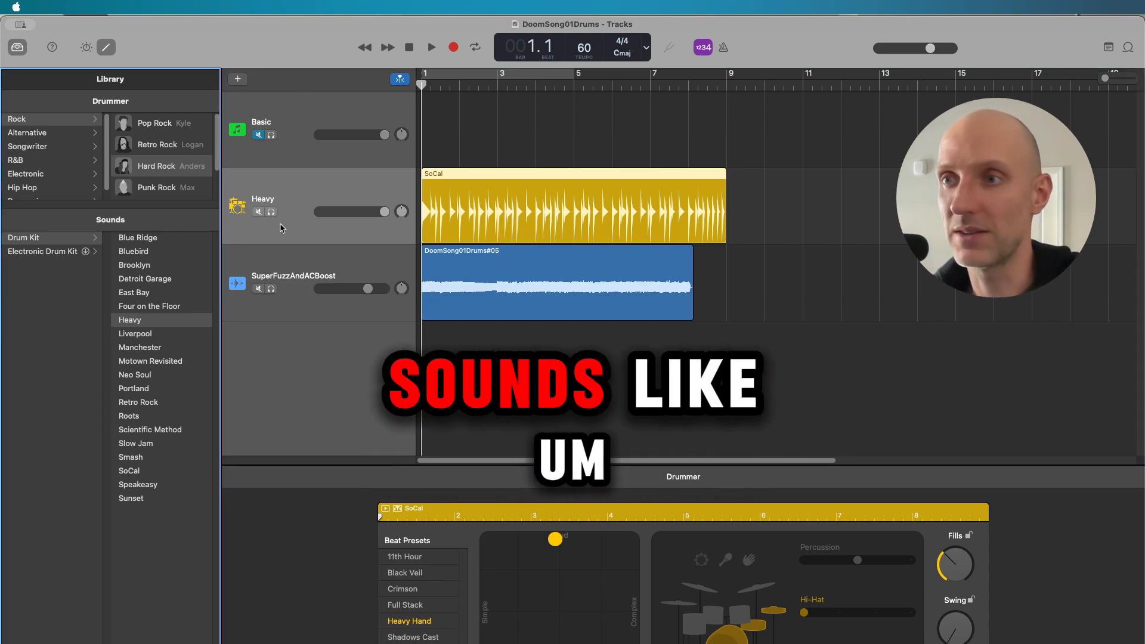
Mute the SuperFuzzAndACBoost track and play the new drum pattern alone, stopping around bar 3
left_click(258, 290)
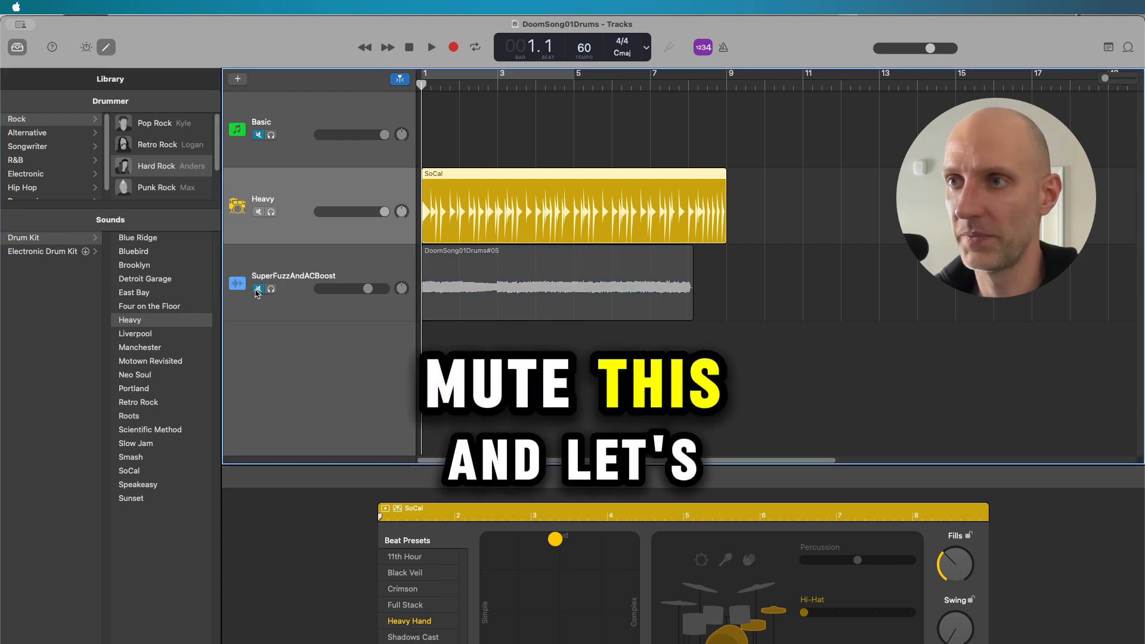
left_click(431, 47)
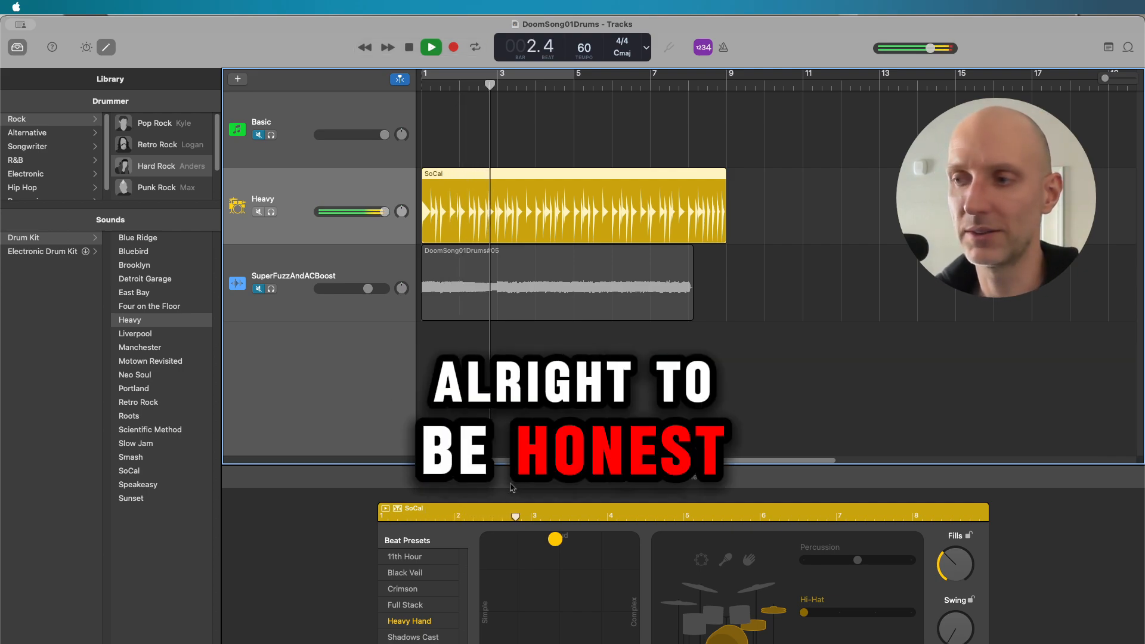
left_click(408, 52)
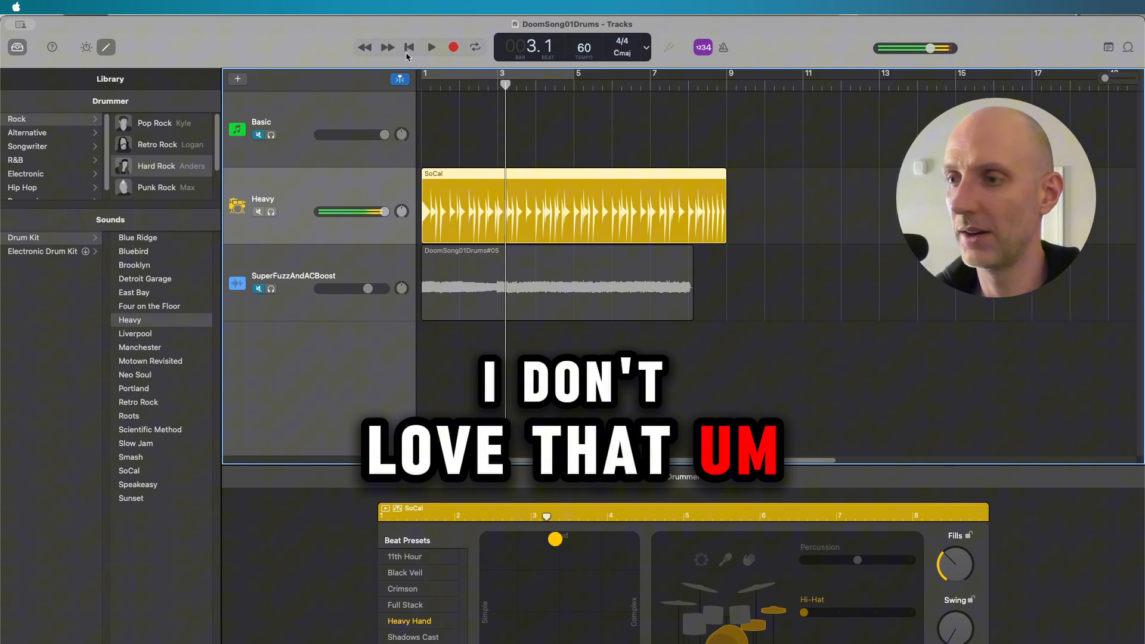
Apply the 11th Hour beat preset to the drummer region and audition it from the project start
left_click(404, 556)
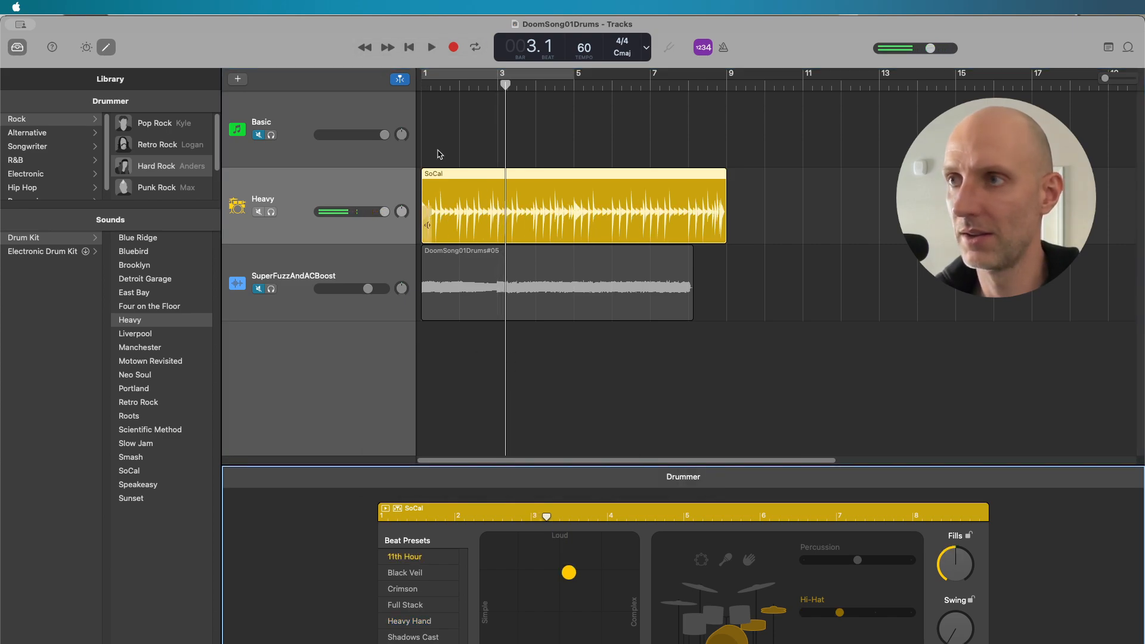
left_click(409, 48)
left_click(432, 48)
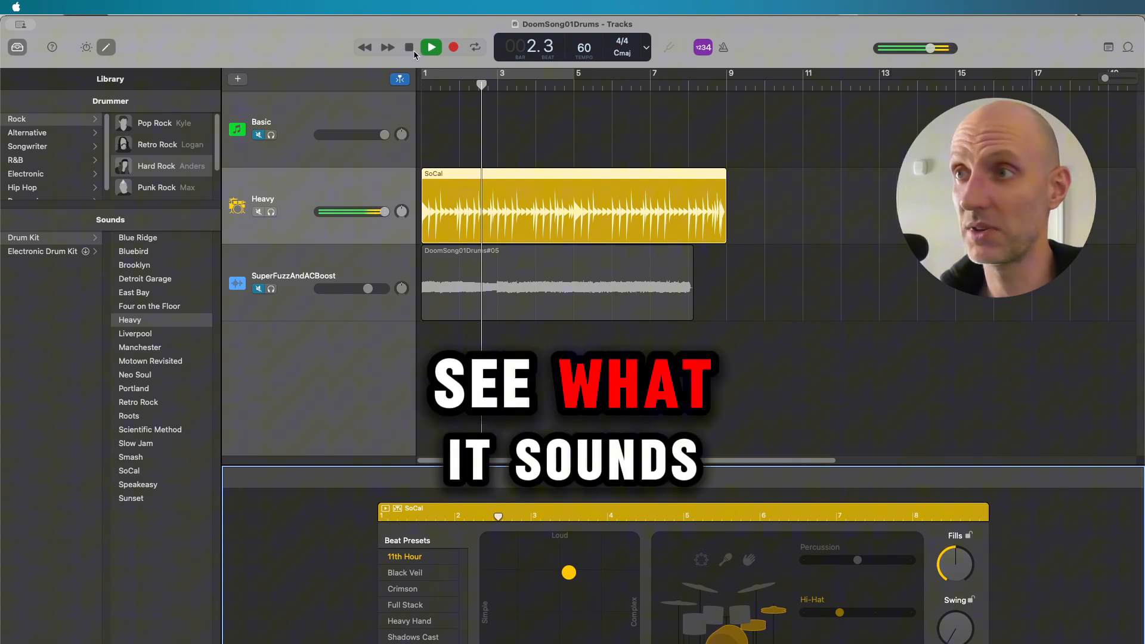
left_click(412, 49)
Unmute the SuperFuzzAndACBoost track and play the guitar with the drums from bar 1 to bar 3
left_click(256, 290)
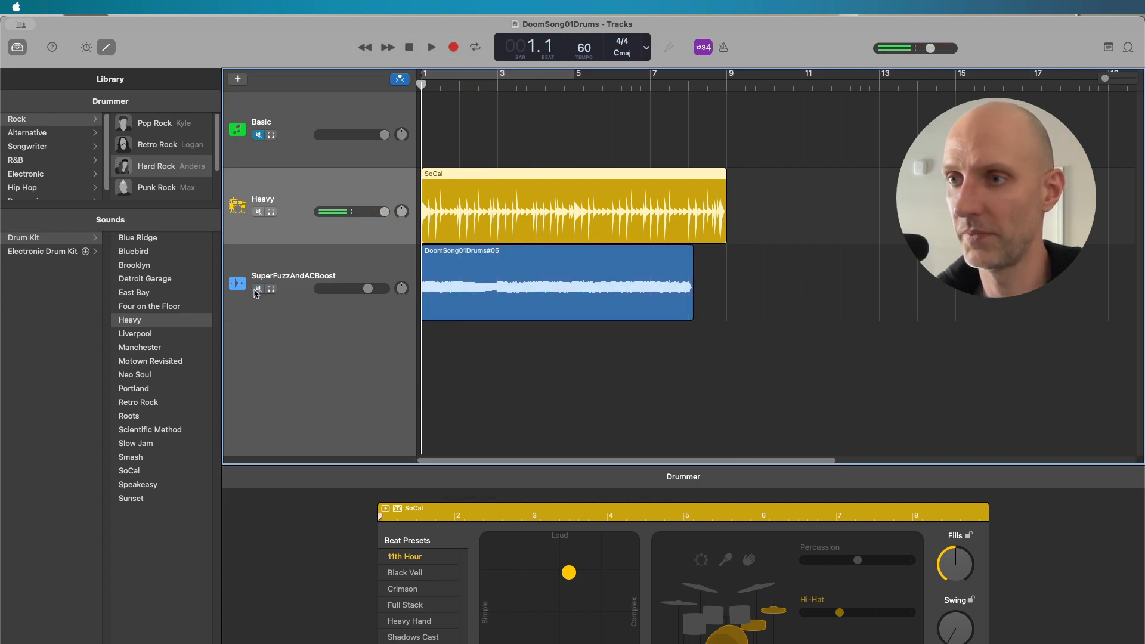
left_click(431, 48)
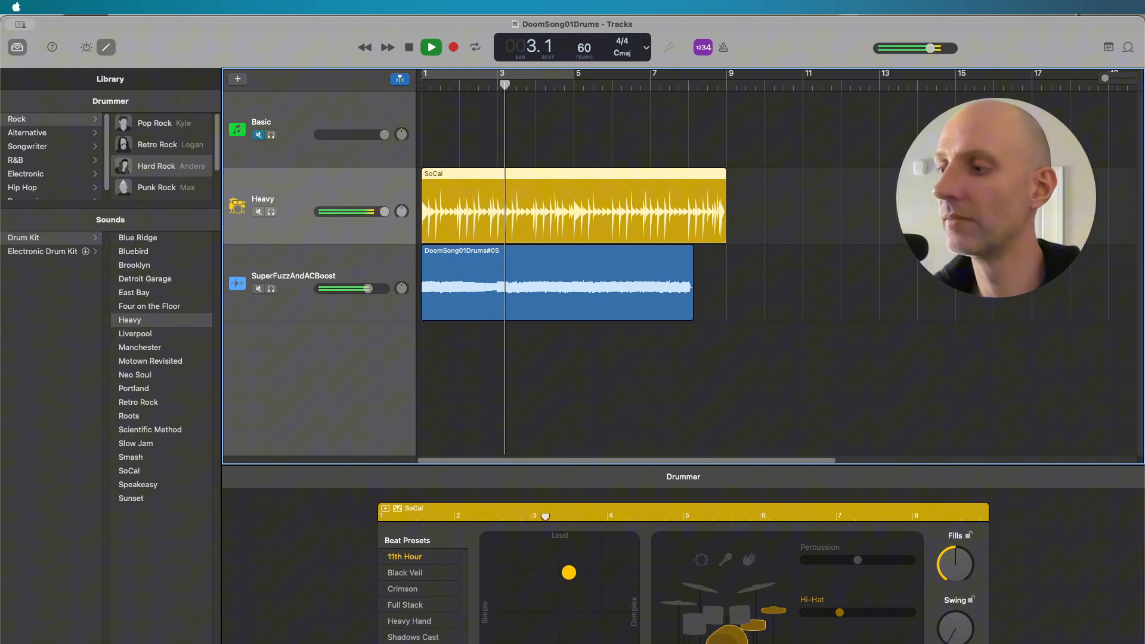
key("space")
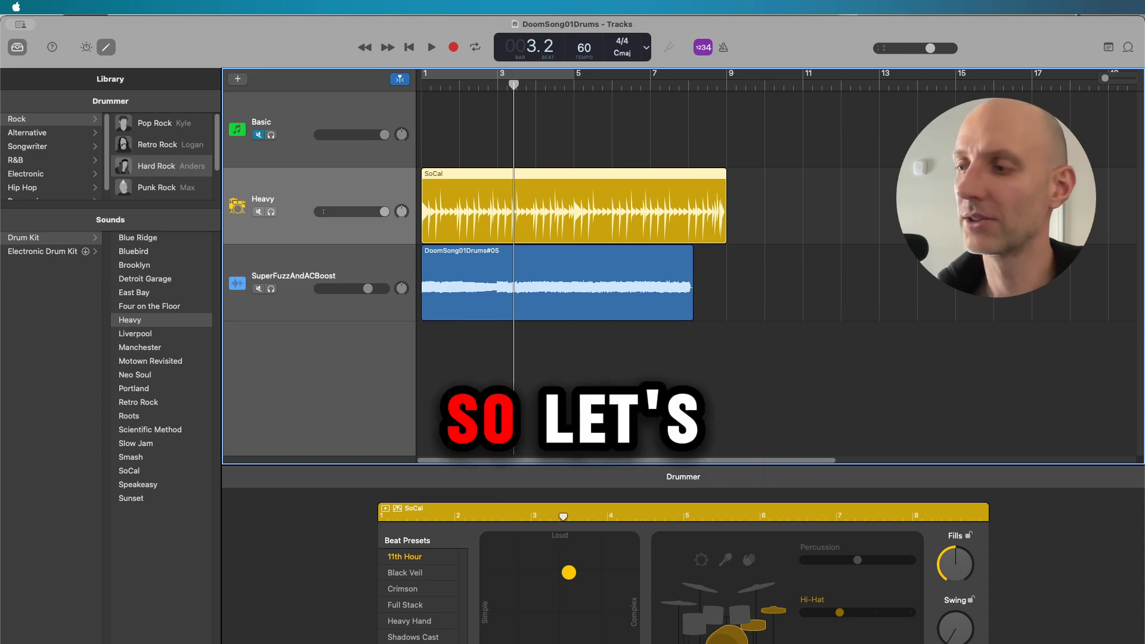
Adjust the drummer region's pattern, play it with the guitar, and return to the project start
left_click(857, 643)
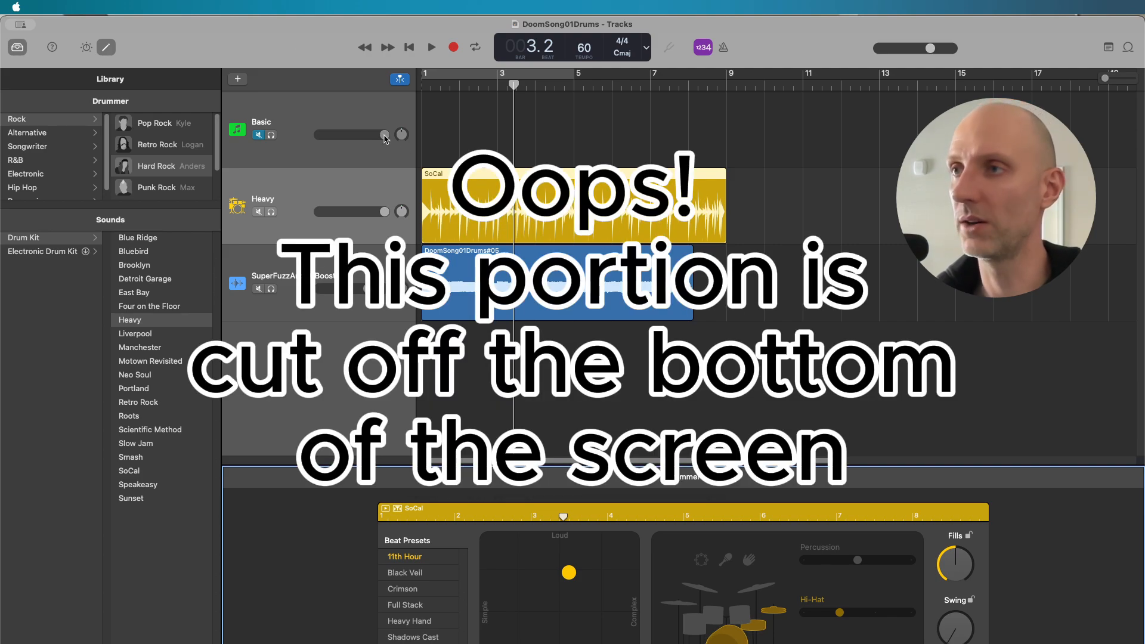
left_click(428, 48)
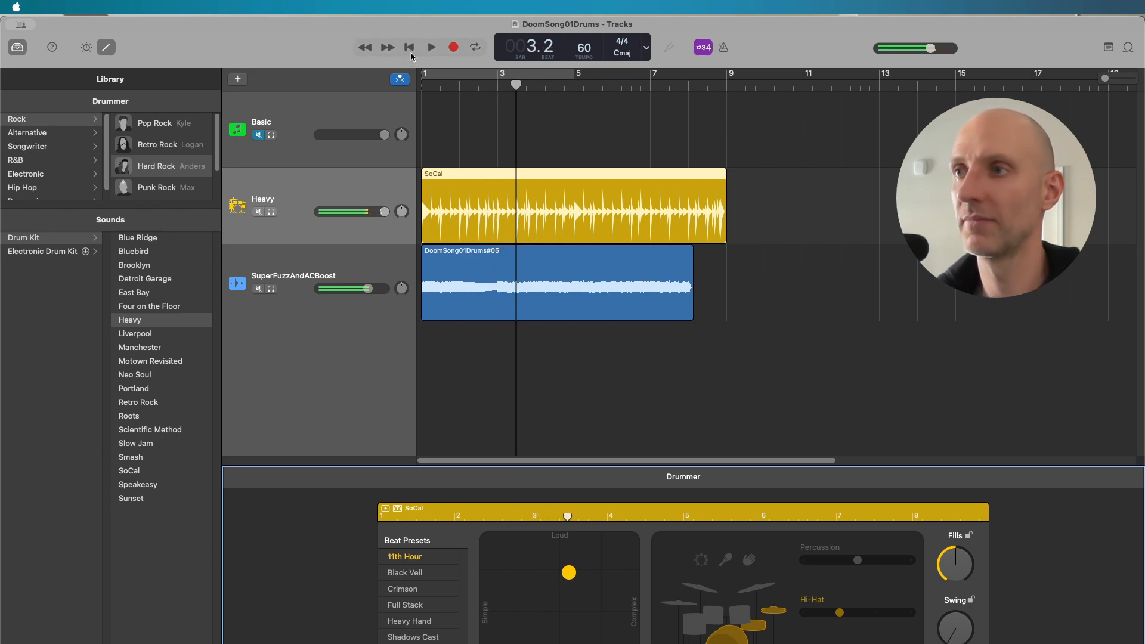
left_click(410, 52)
left_click(410, 52)
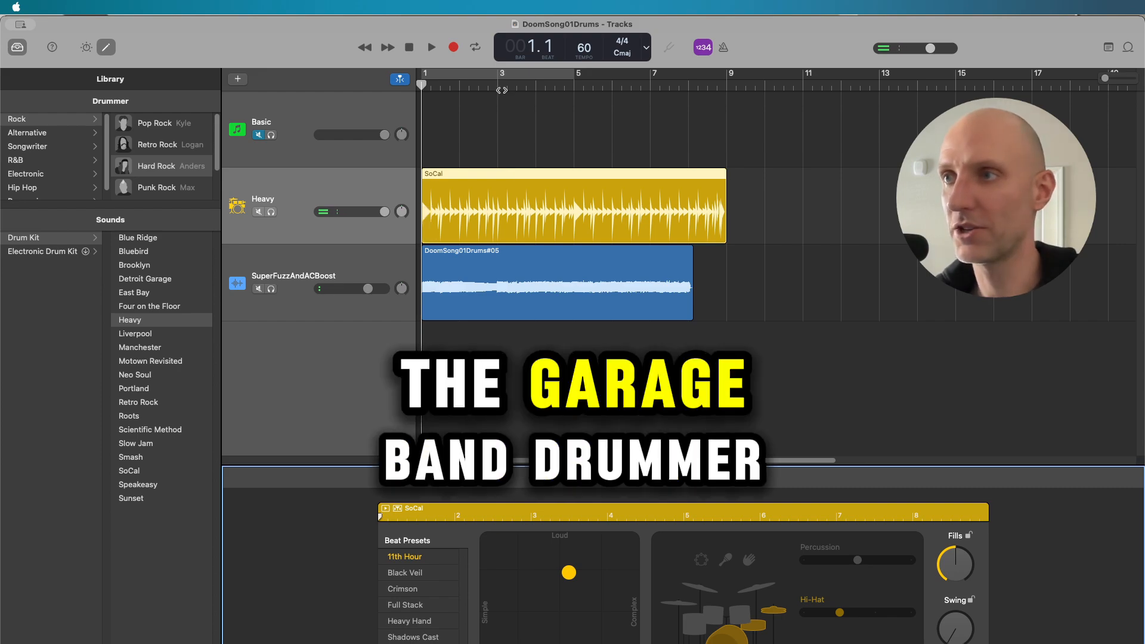
Split the drummer region at bar 3 and give the first part more fills and a louder, more complex beat
left_click(493, 191)
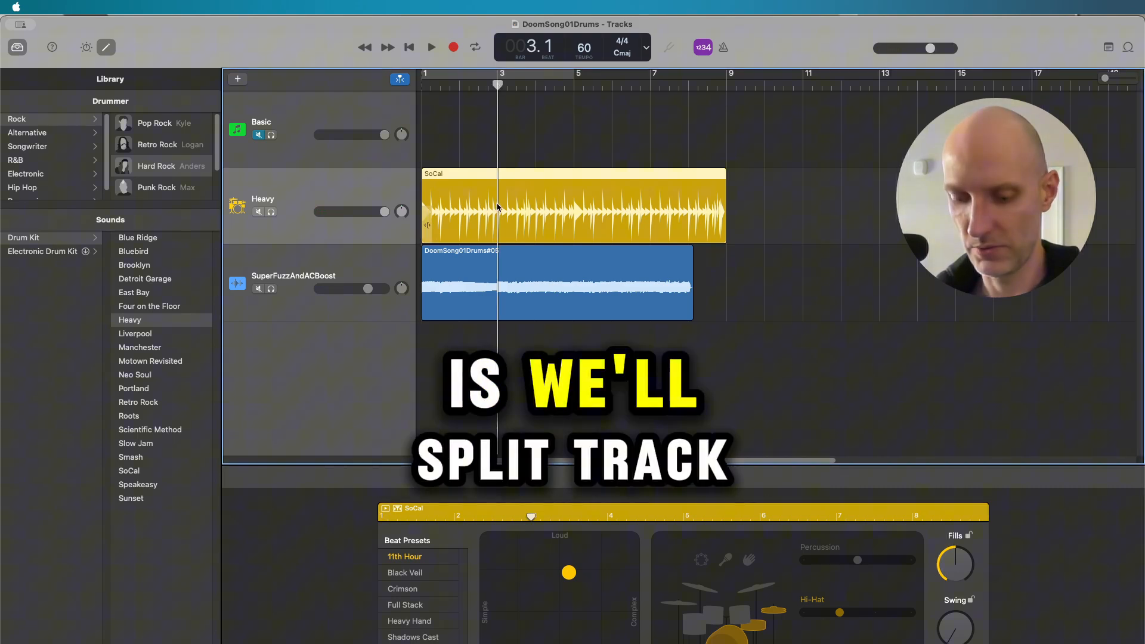
key("super+t")
left_click(453, 197)
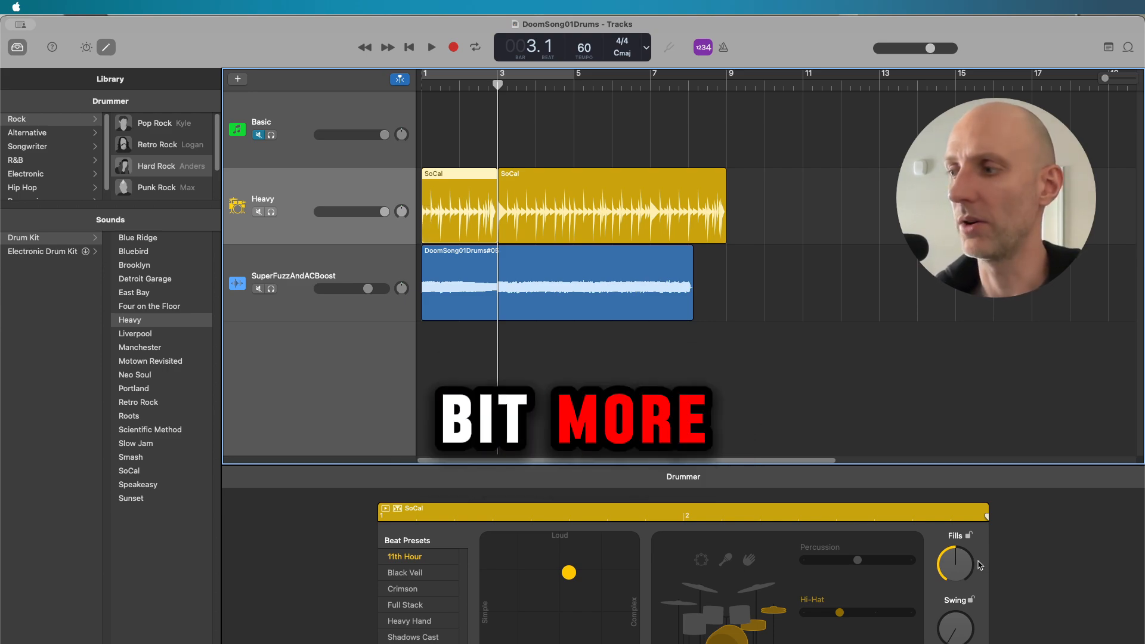
left_click_drag(951, 569, 952, 540)
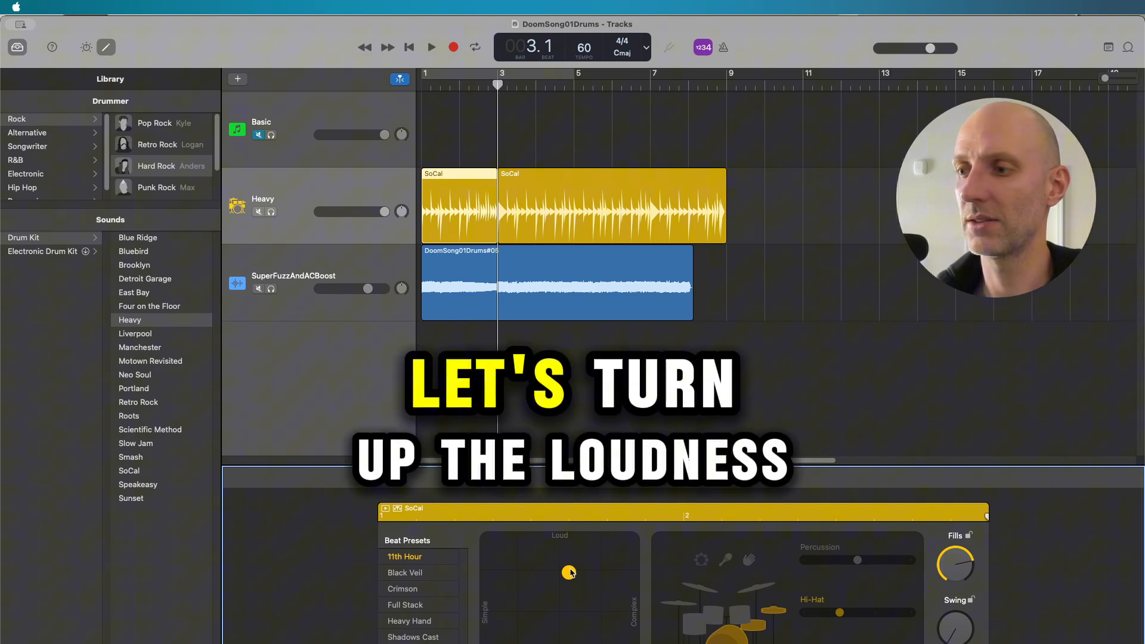
left_click_drag(571, 572, 597, 538)
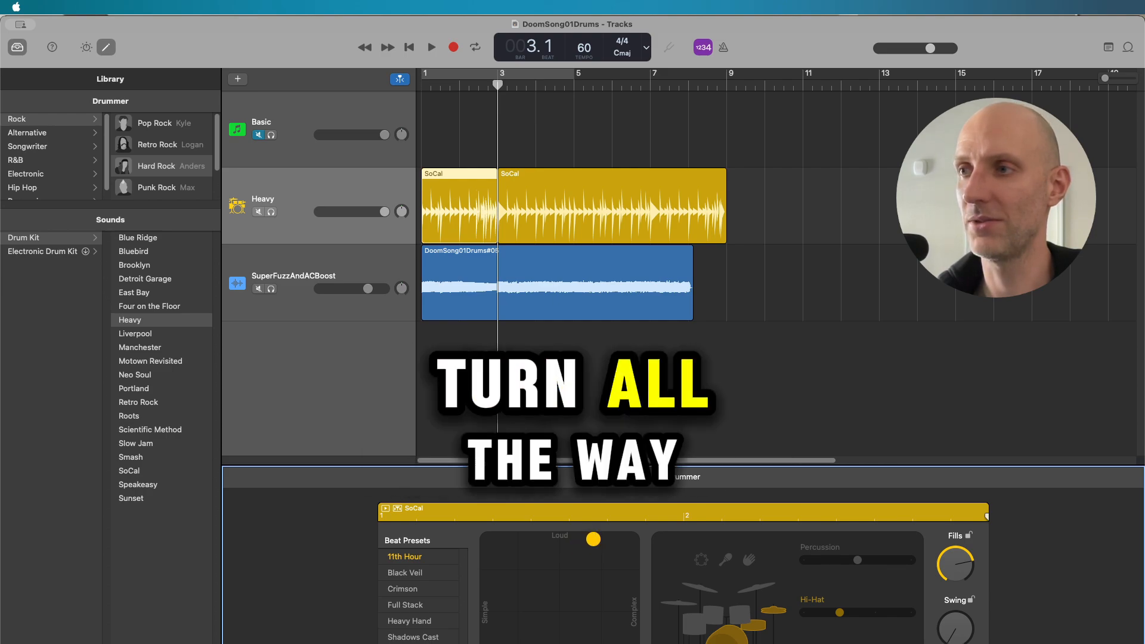
Make the second drummer region slightly louder, play both parts from bar 1, and return to the start
left_click(453, 155)
key("Return")
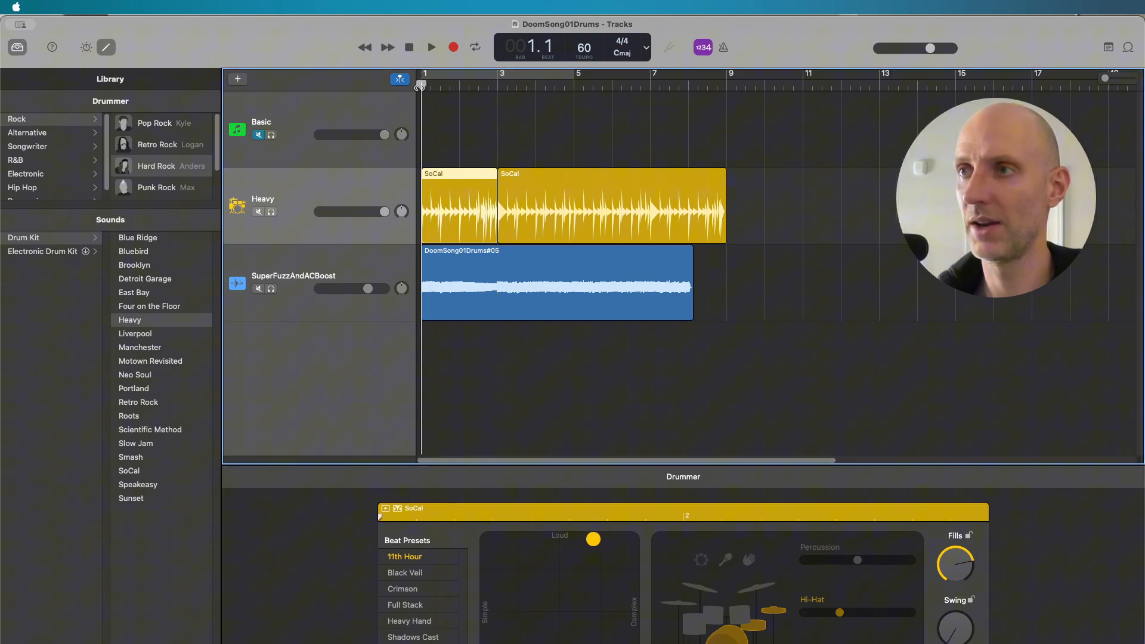
left_click(549, 208)
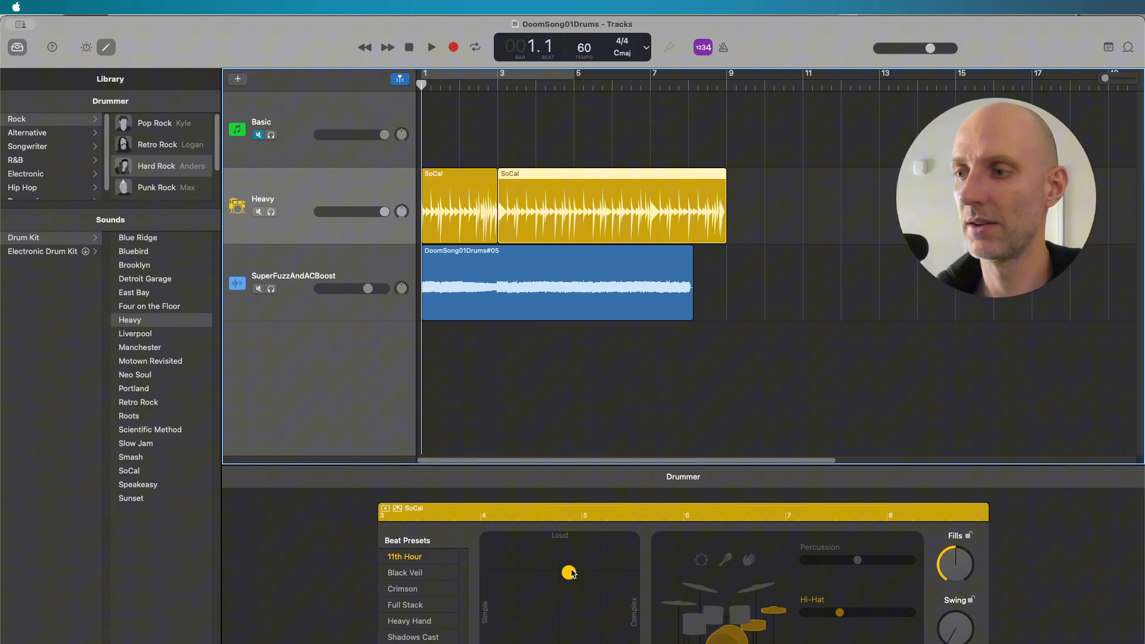
left_click_drag(571, 574, 567, 553)
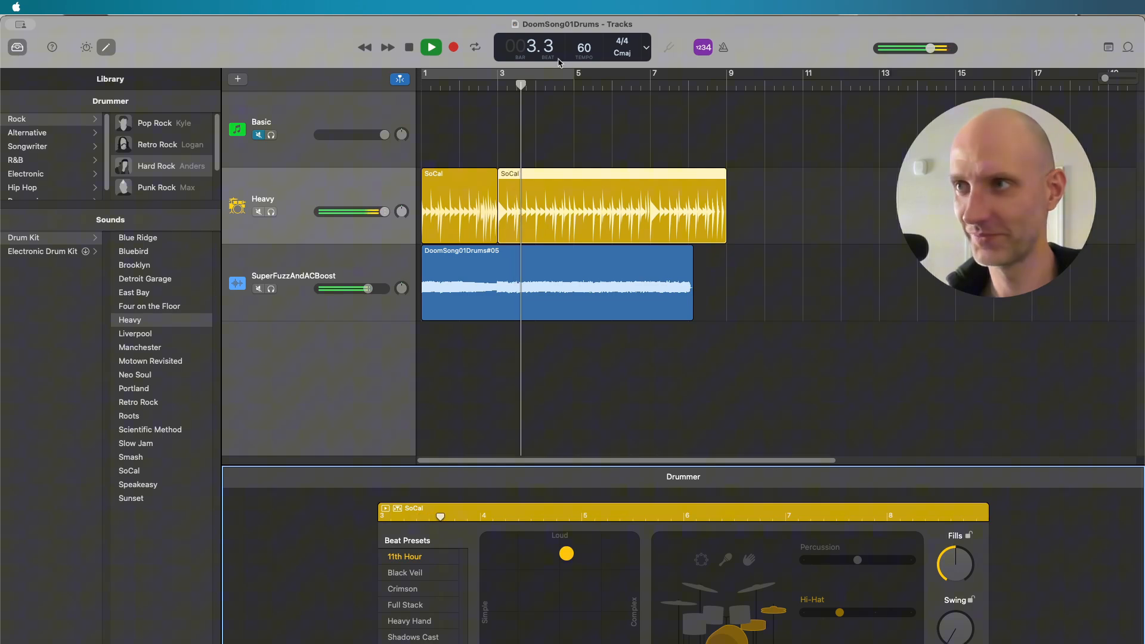
left_click(410, 48)
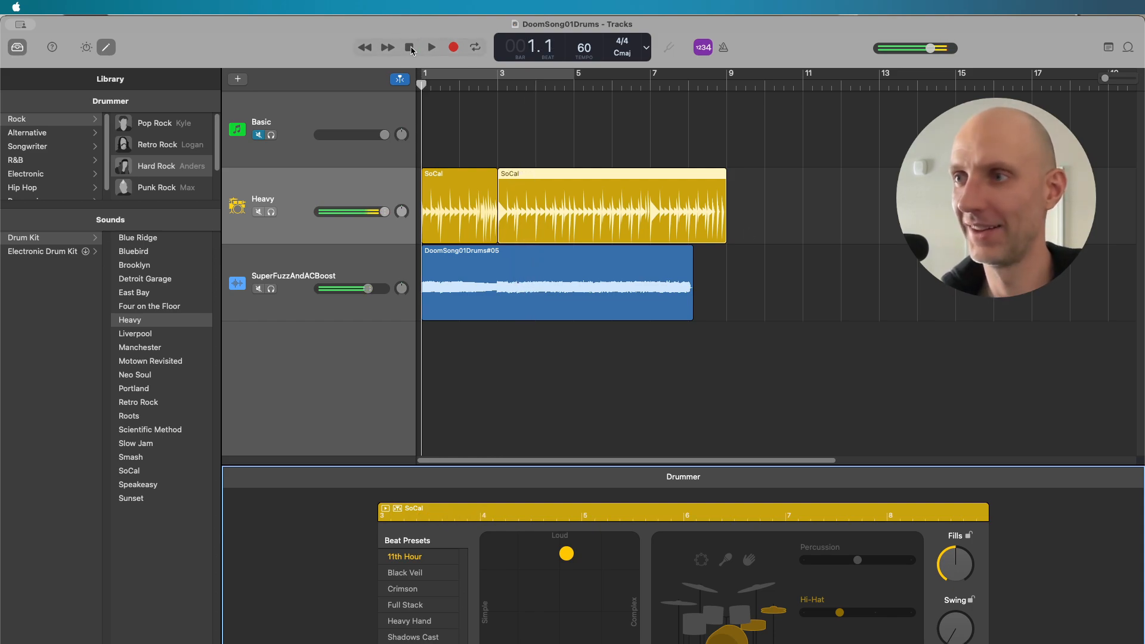
Make the first drummer region more complex and slightly softer, and audition its ending from bar 2 beat 3
left_click(493, 236)
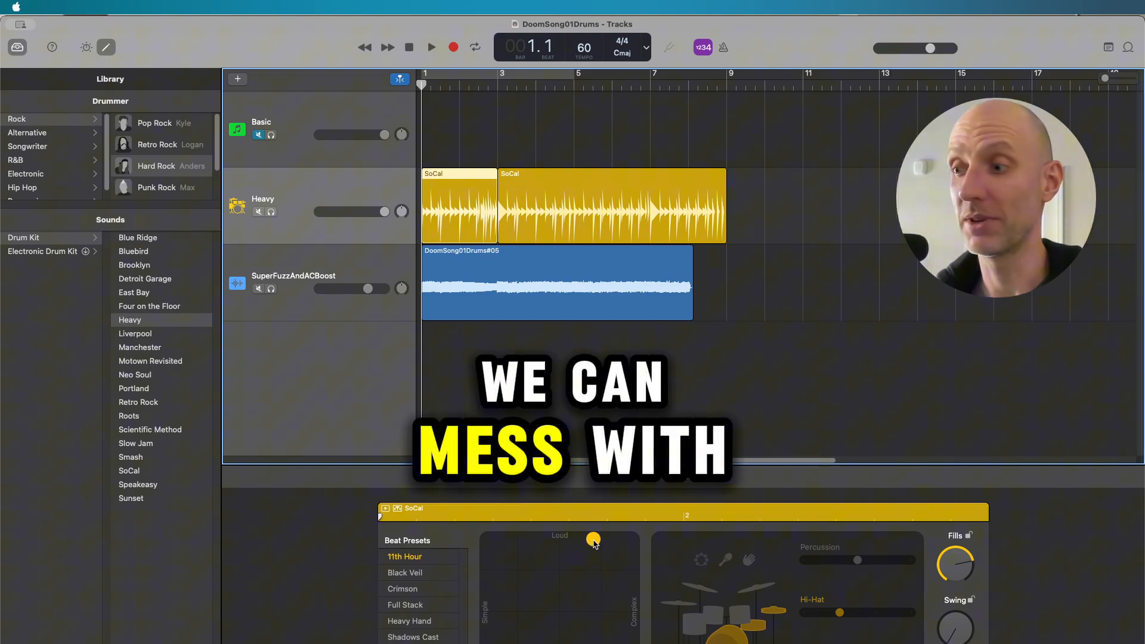
left_click_drag(595, 543, 615, 551)
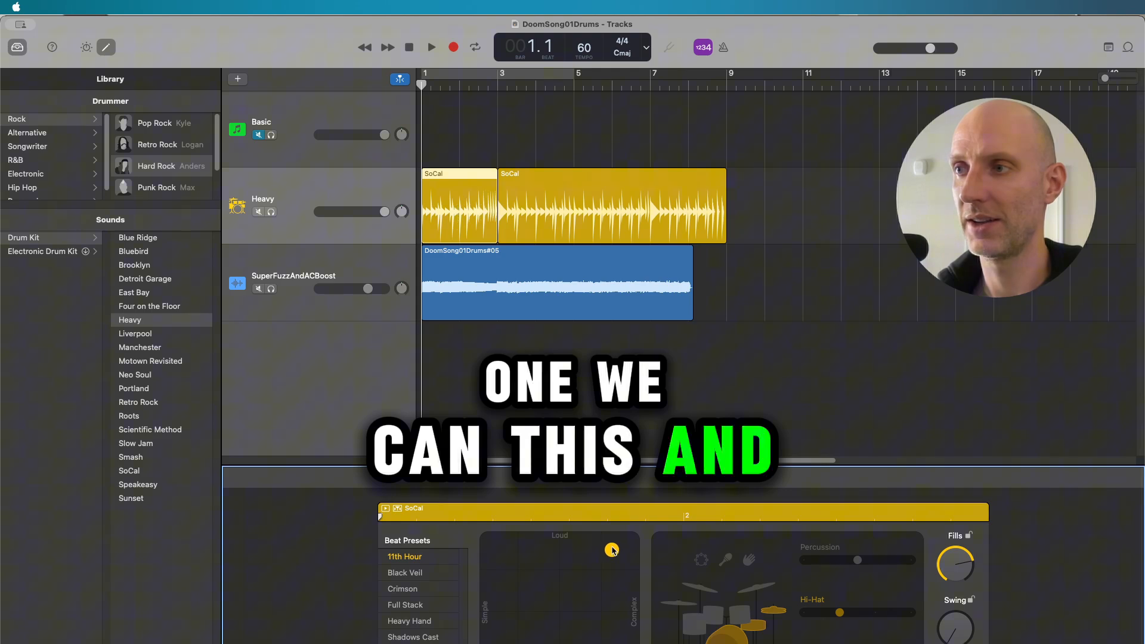
left_click(481, 84)
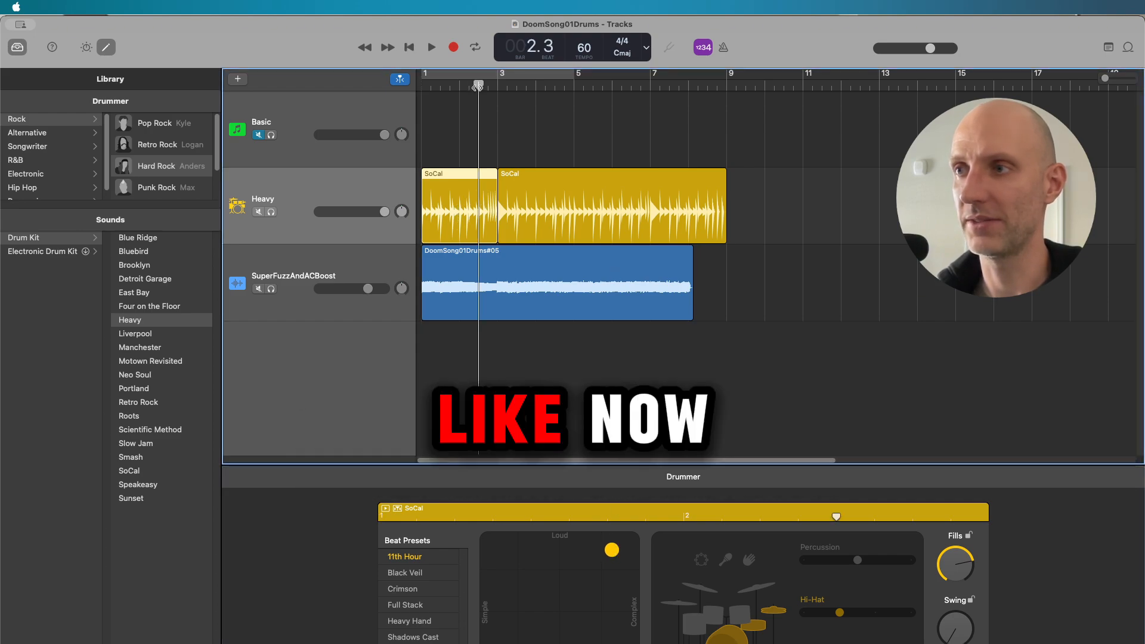
key("space")
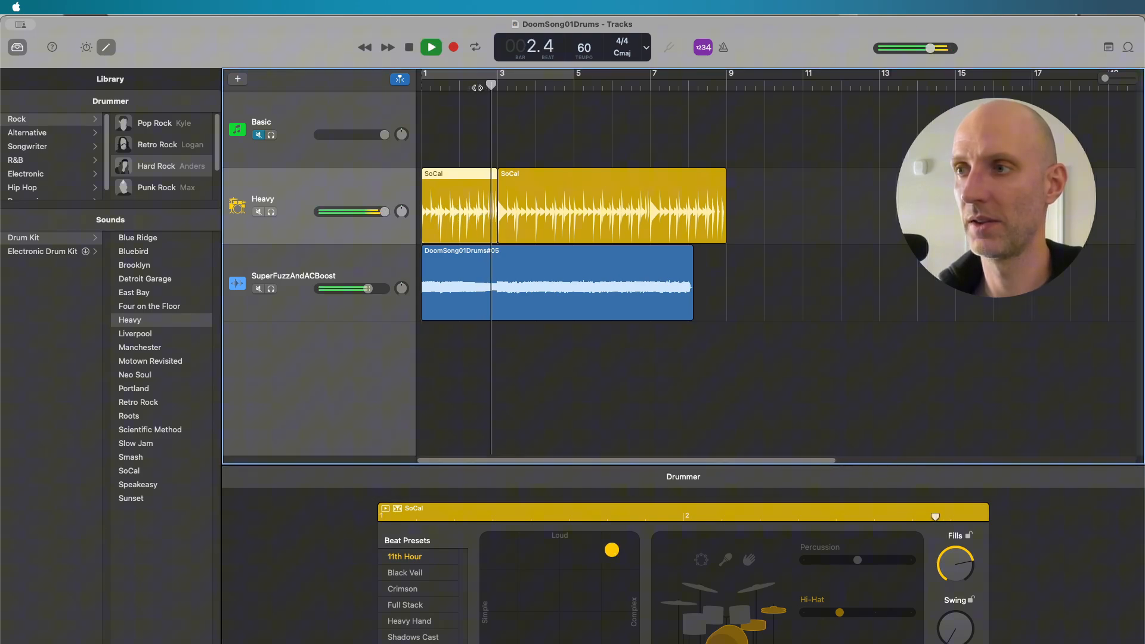
key("space")
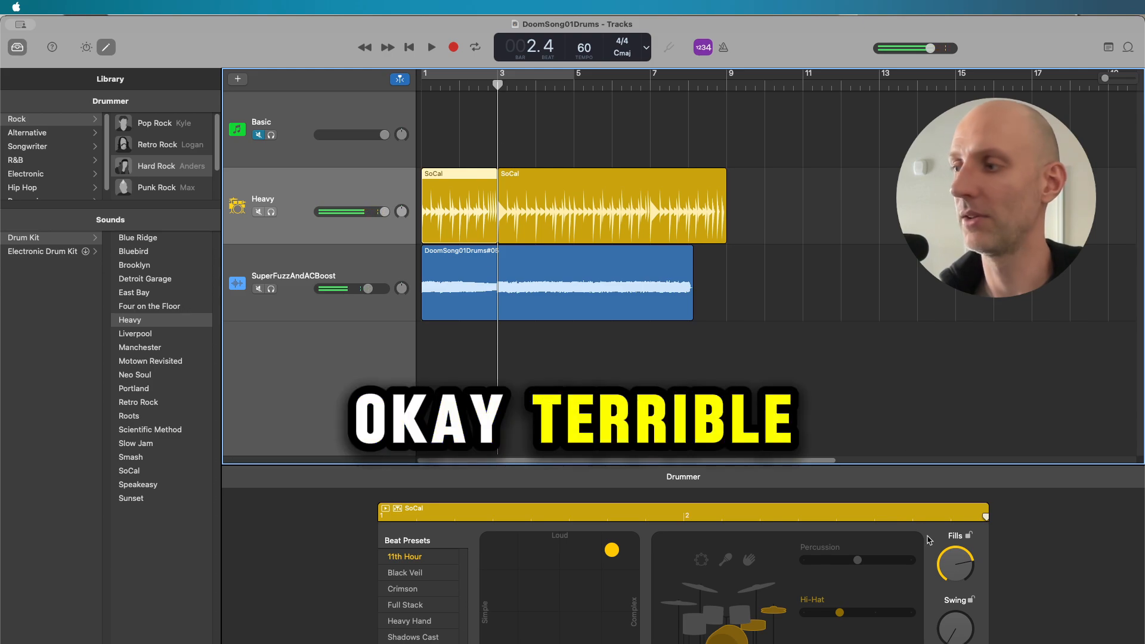
Turn the first drummer region's fills up to maximum and audition the transition from bar 2 into bar 3
left_click_drag(950, 566, 950, 554)
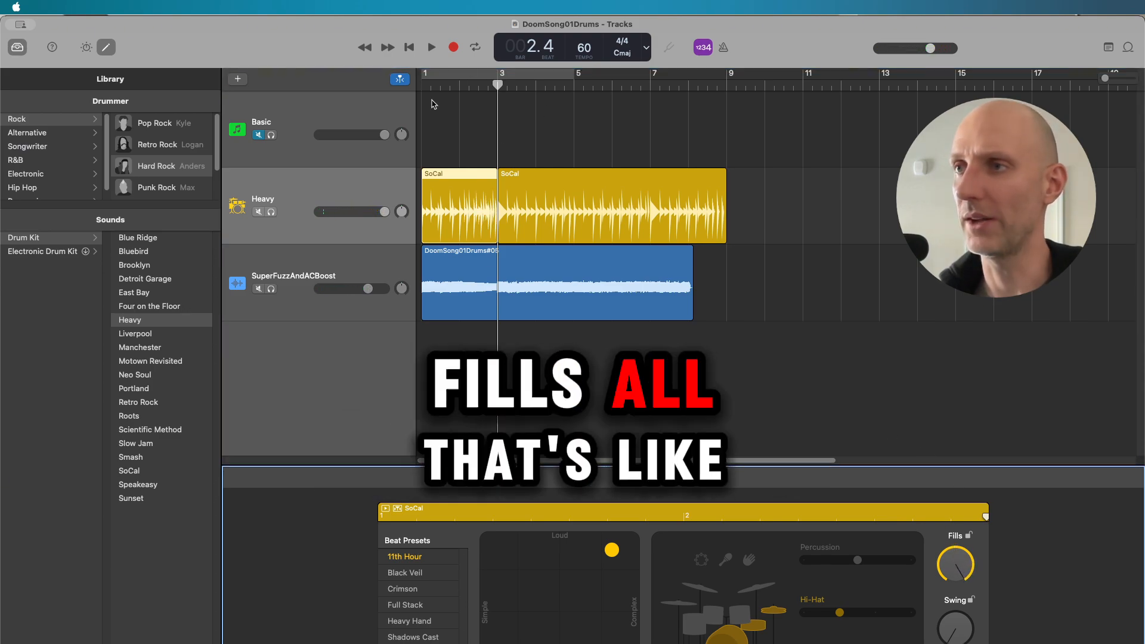
left_click_drag(502, 78, 460, 84)
key("space")
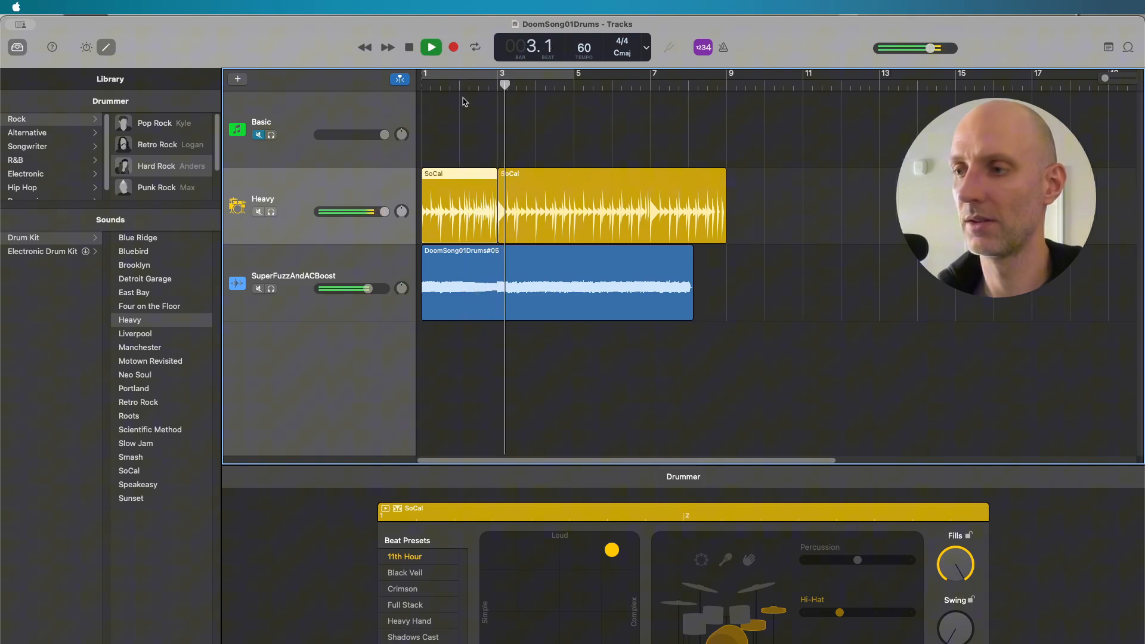
key("space")
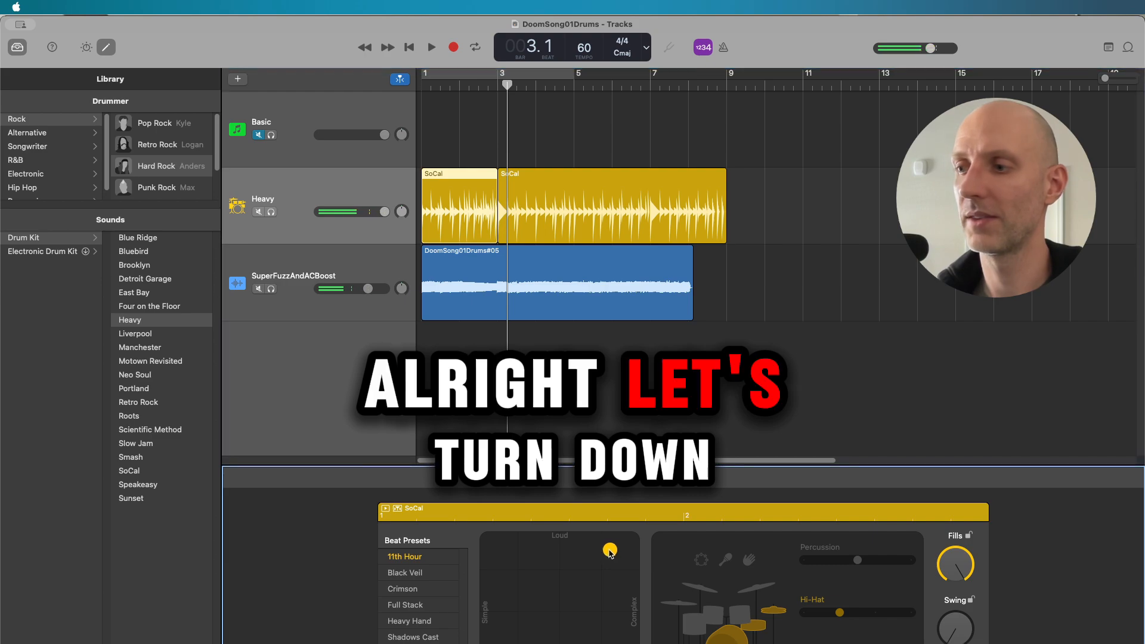
Reduce the first drummer region's complexity, raise its loudness to maximum, and return the playhead to the project start
left_click_drag(612, 551, 562, 538)
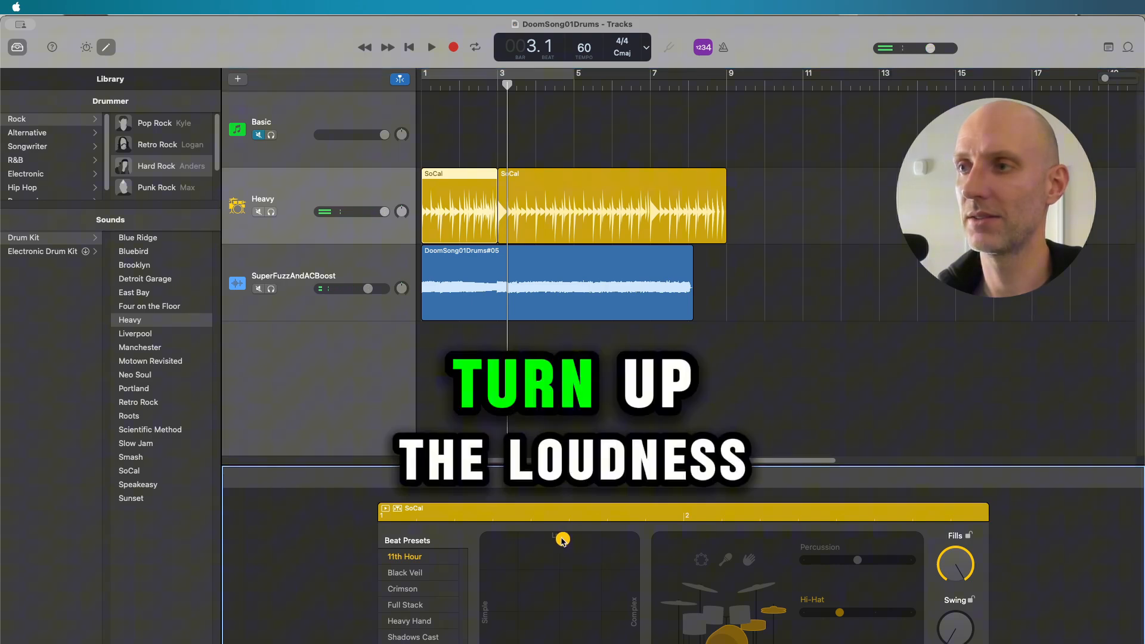
left_click(419, 88)
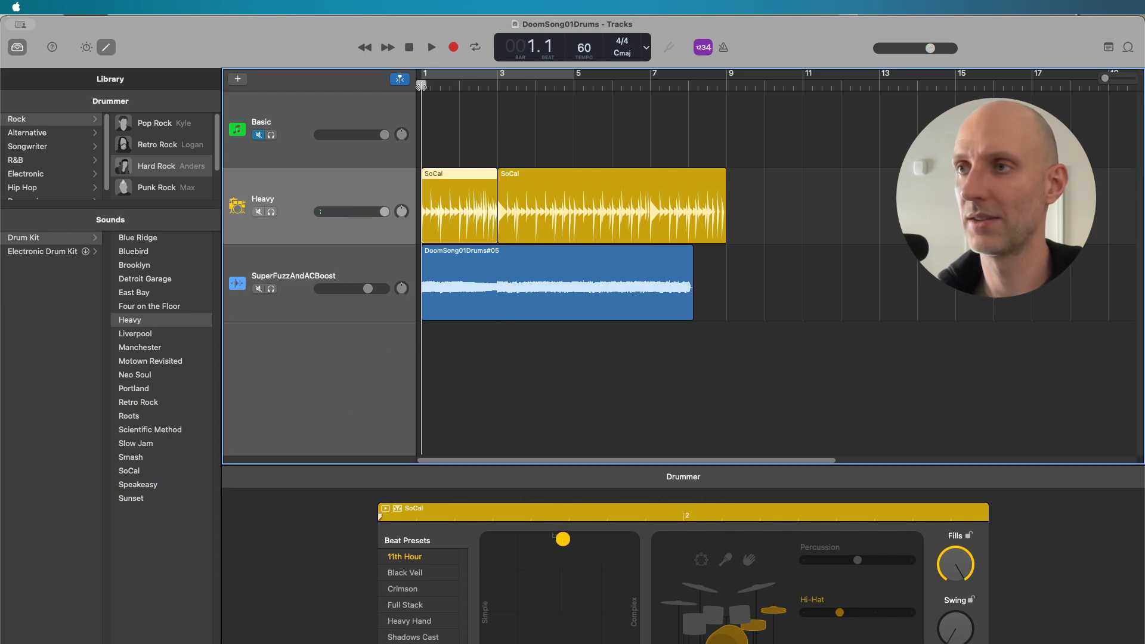
Turn the first drummer region's fills down slightly from maximum and audition the part from bar 1 into bar 3
left_click_drag(956, 566, 957, 582)
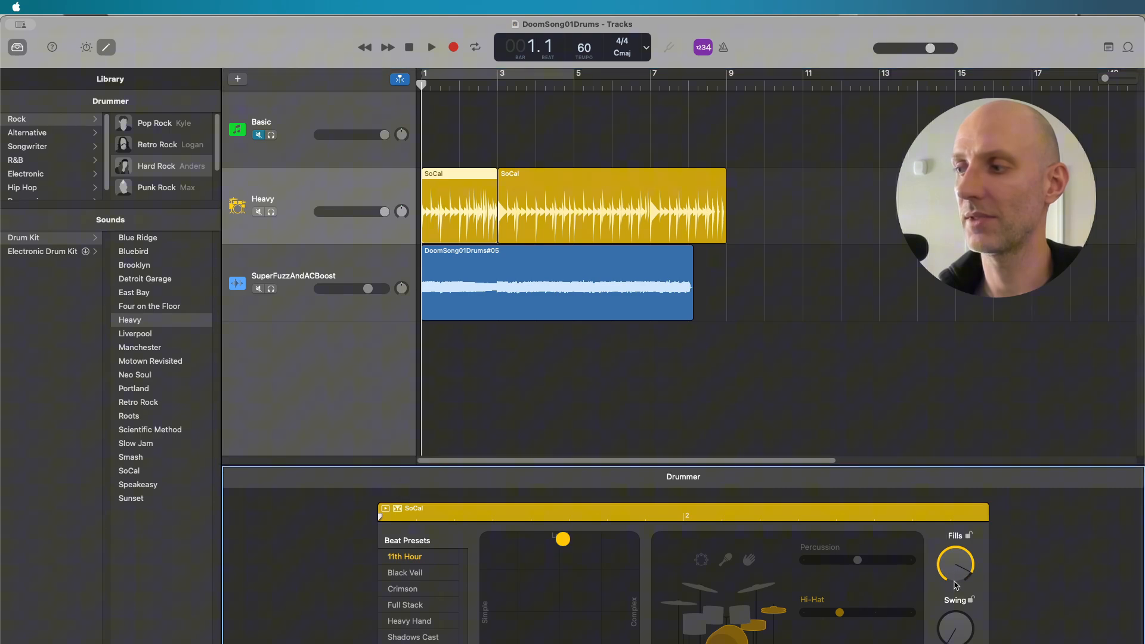
key("space")
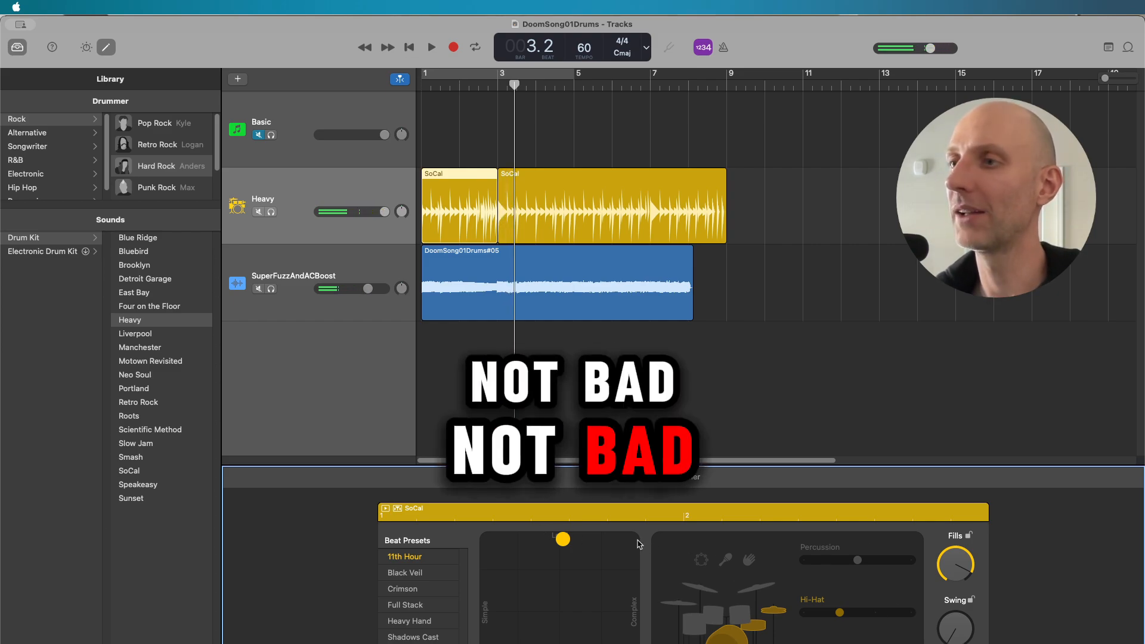
left_click(424, 85)
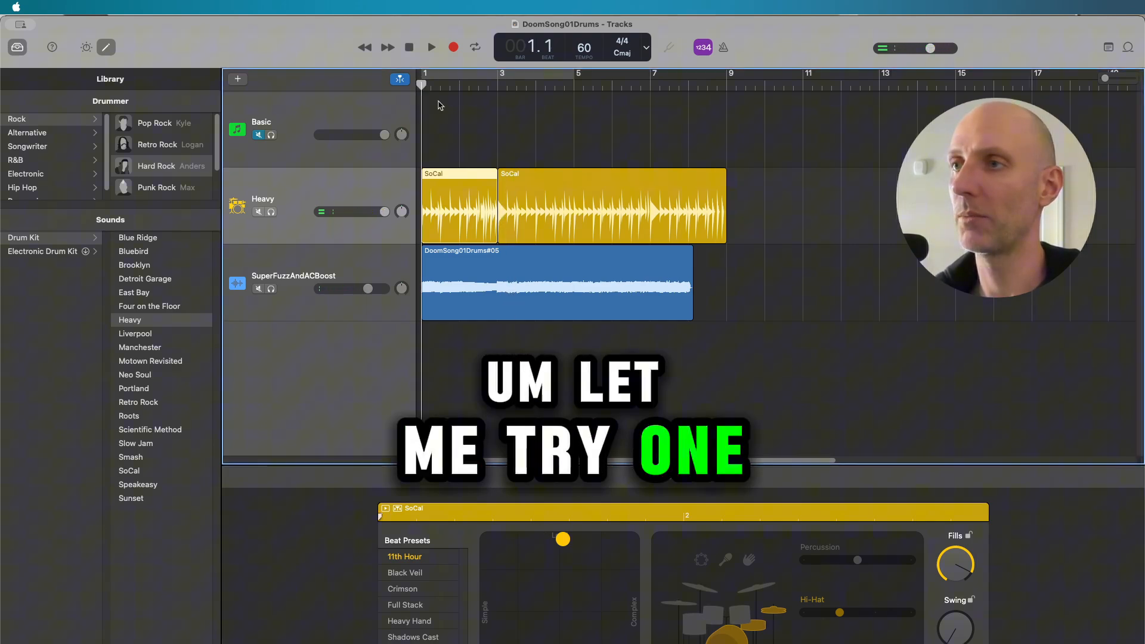
left_click(822, 643)
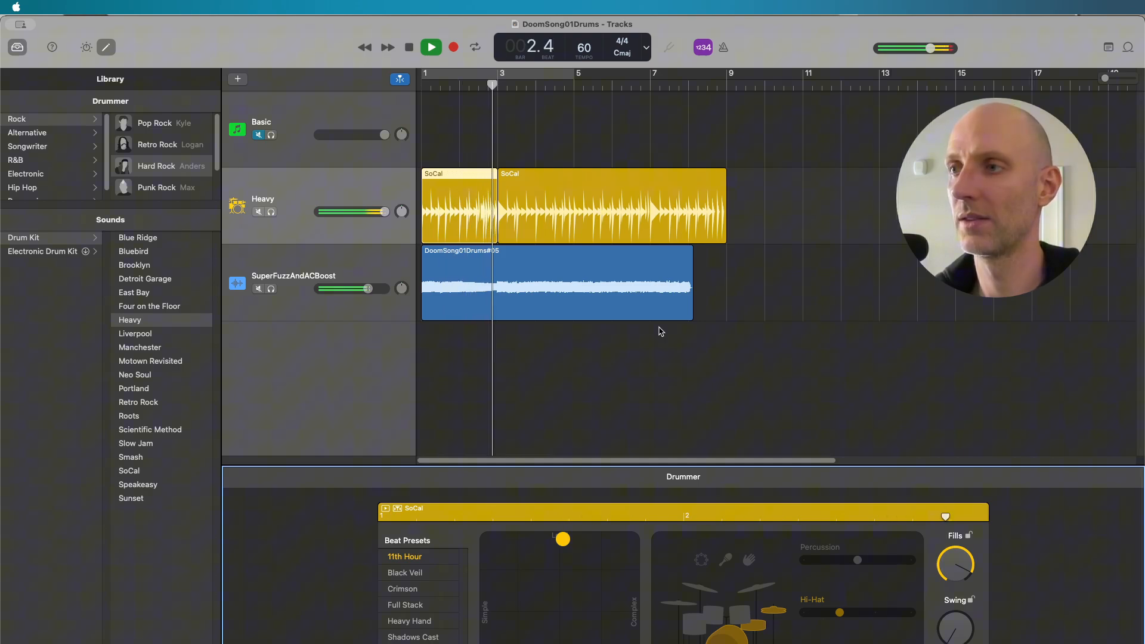
key("space")
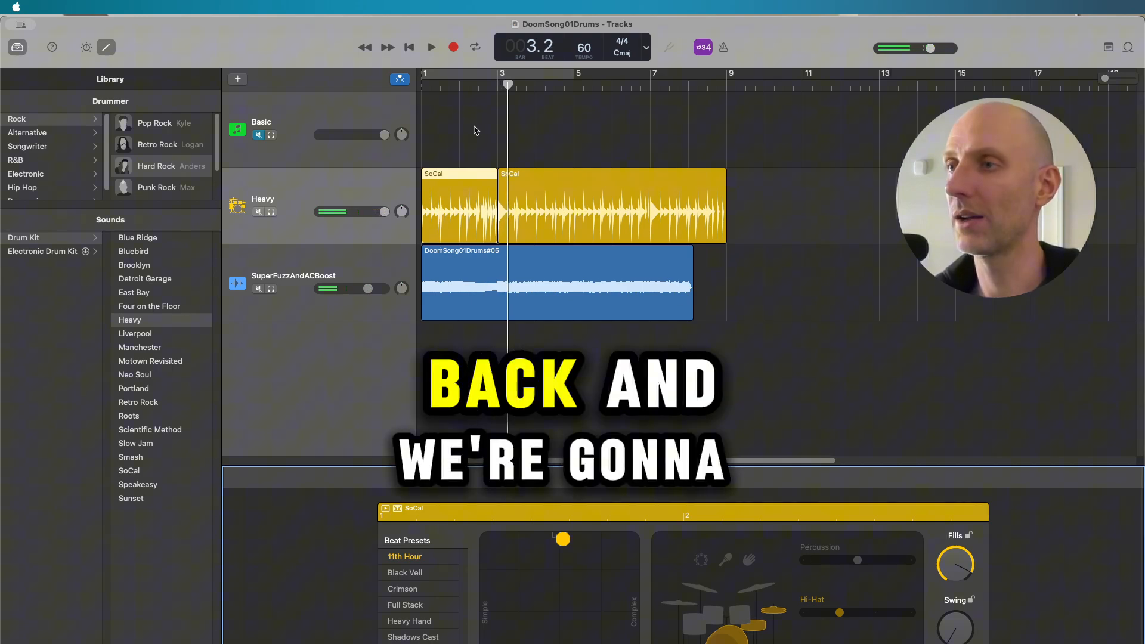
Split the first drummer region at bar 2 and turn the fills of the bar 1 part down to below half
left_click(459, 81)
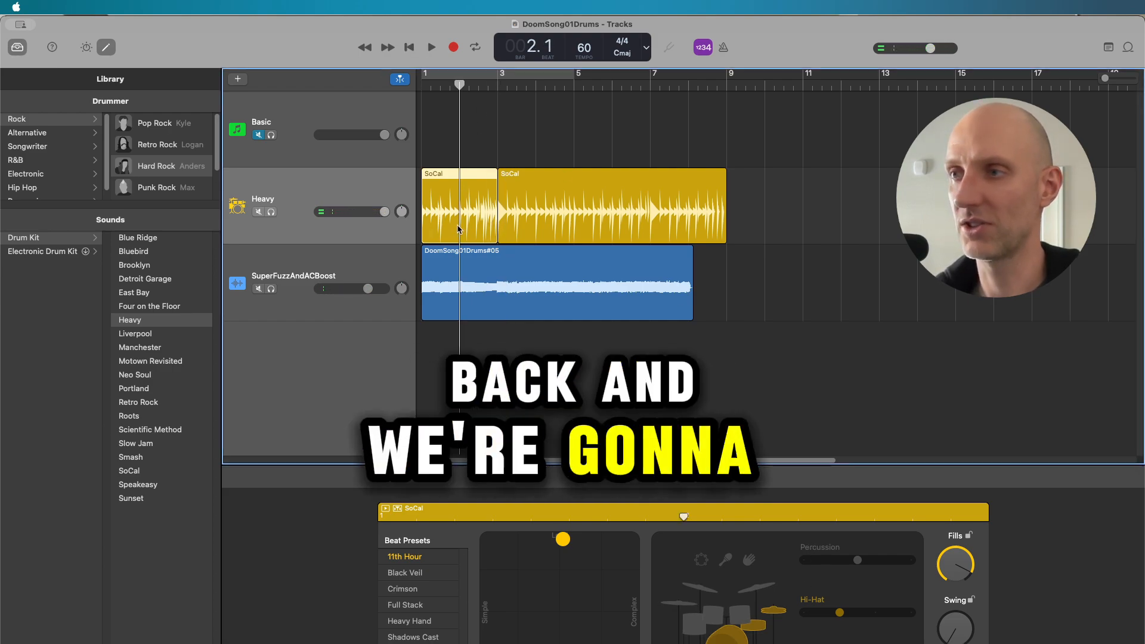
key("super+t")
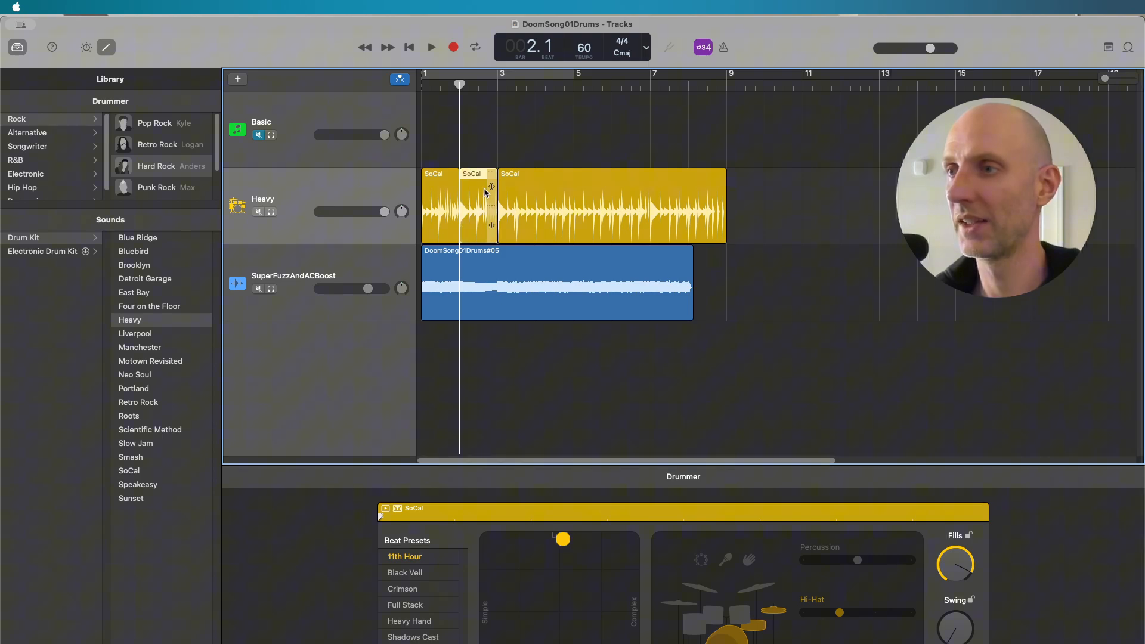
left_click(441, 192)
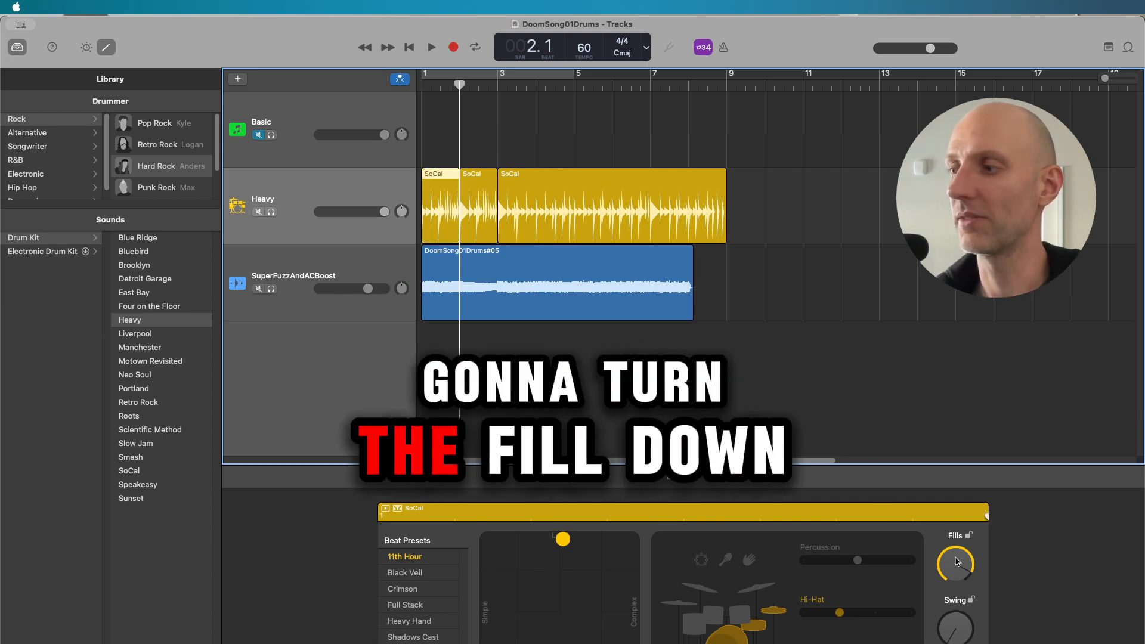
left_click_drag(956, 562, 966, 626)
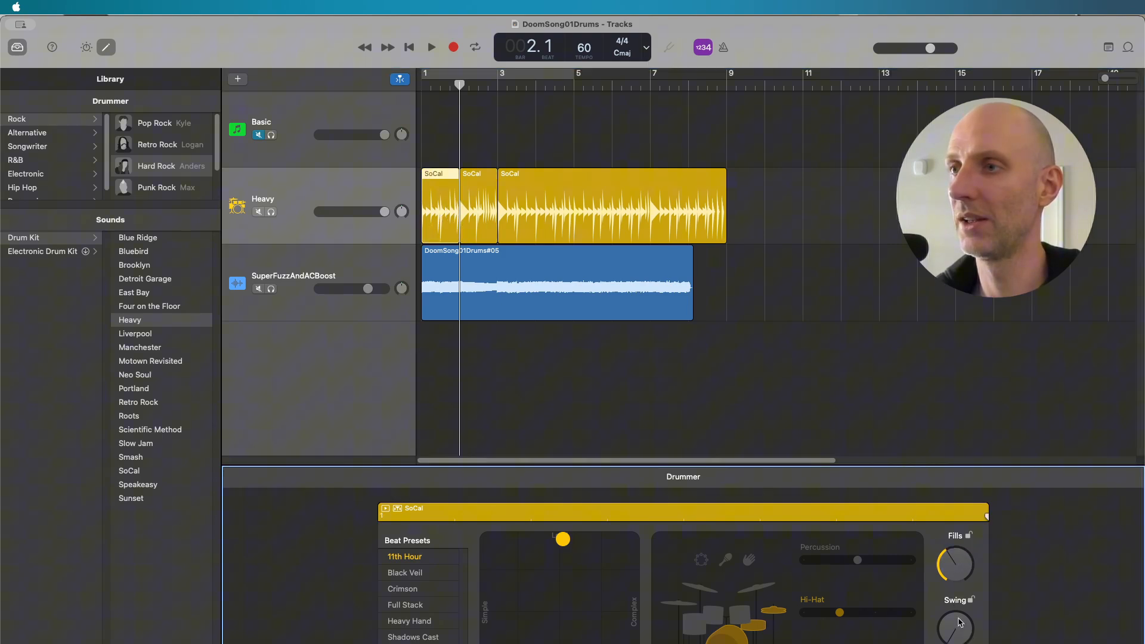
Turn the bar 2 drummer region's fills down slightly and audition both parts from bar 1 to bar 3
left_click(475, 198)
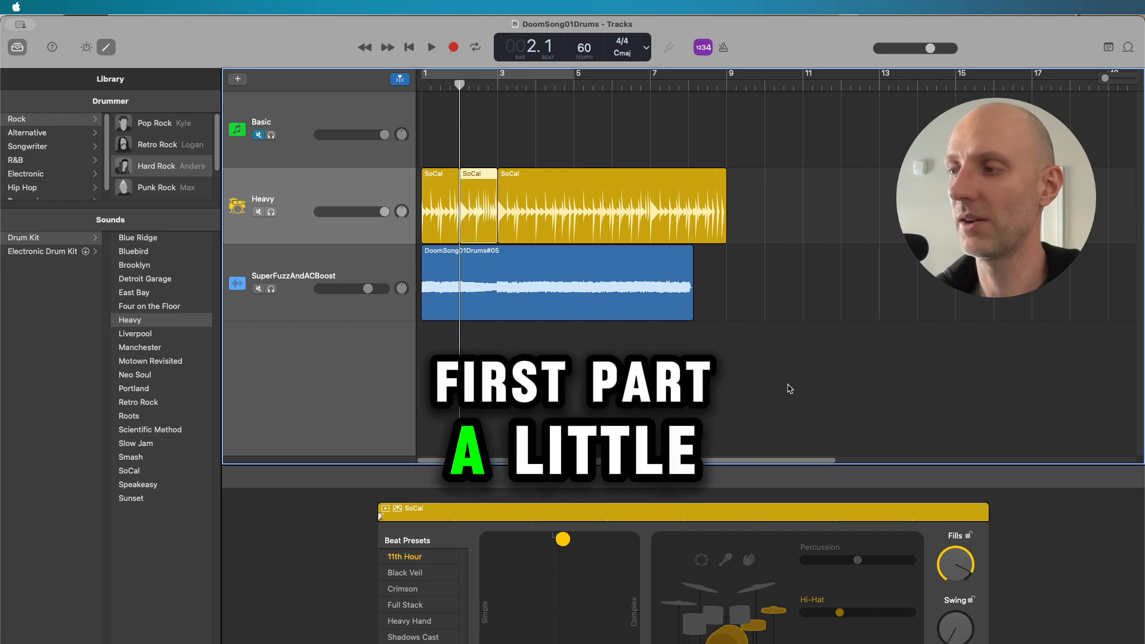
left_click_drag(953, 571, 956, 593)
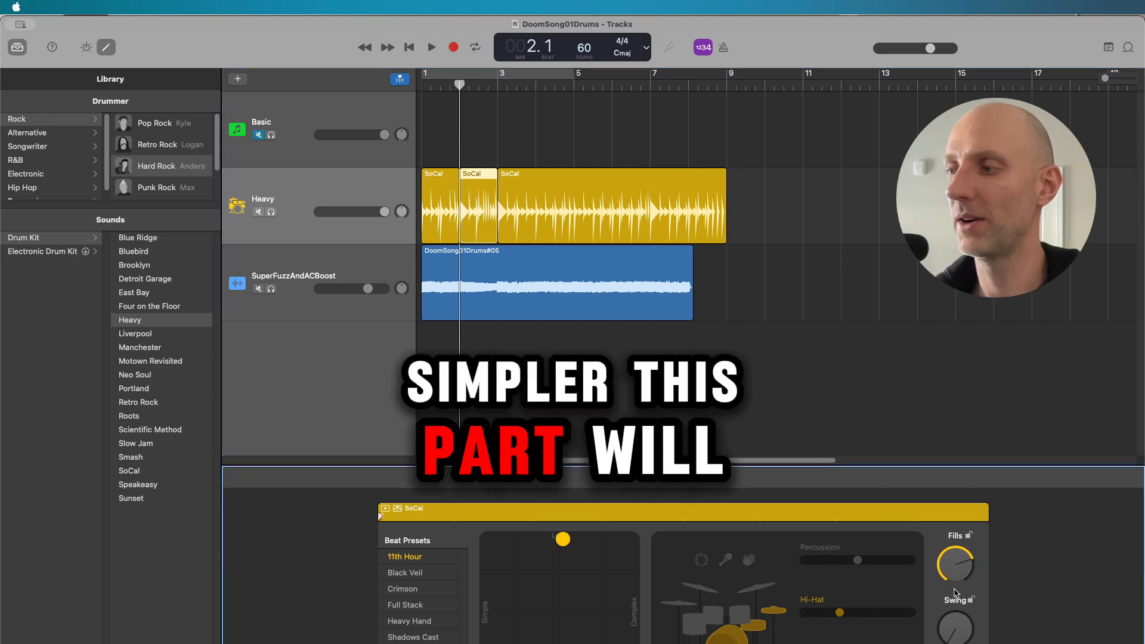
left_click(422, 86)
key("space")
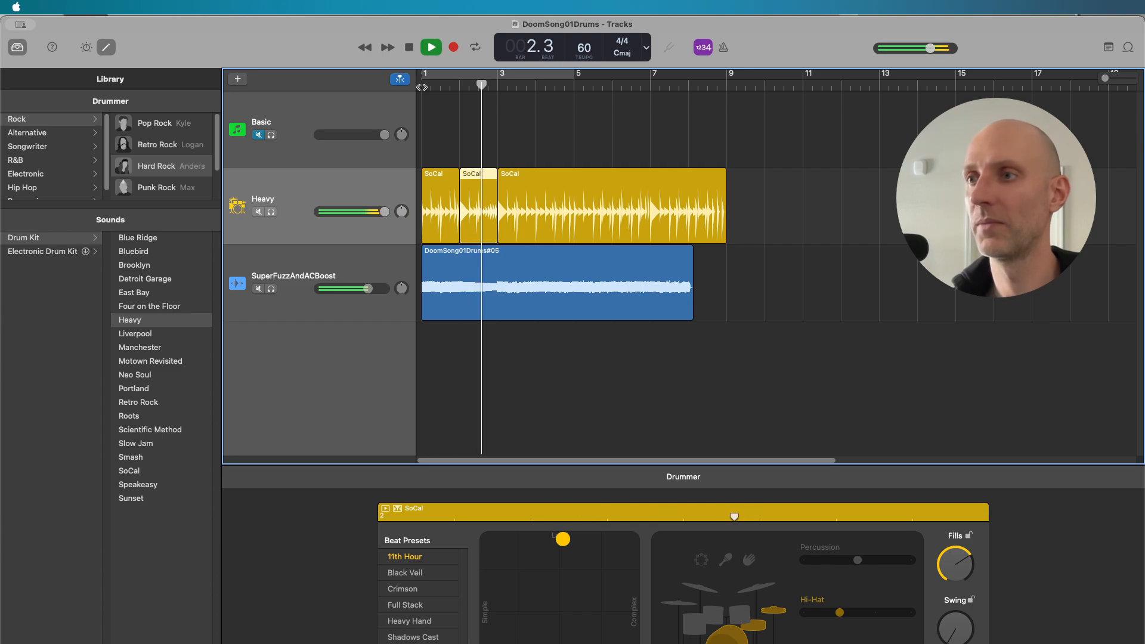
key("space")
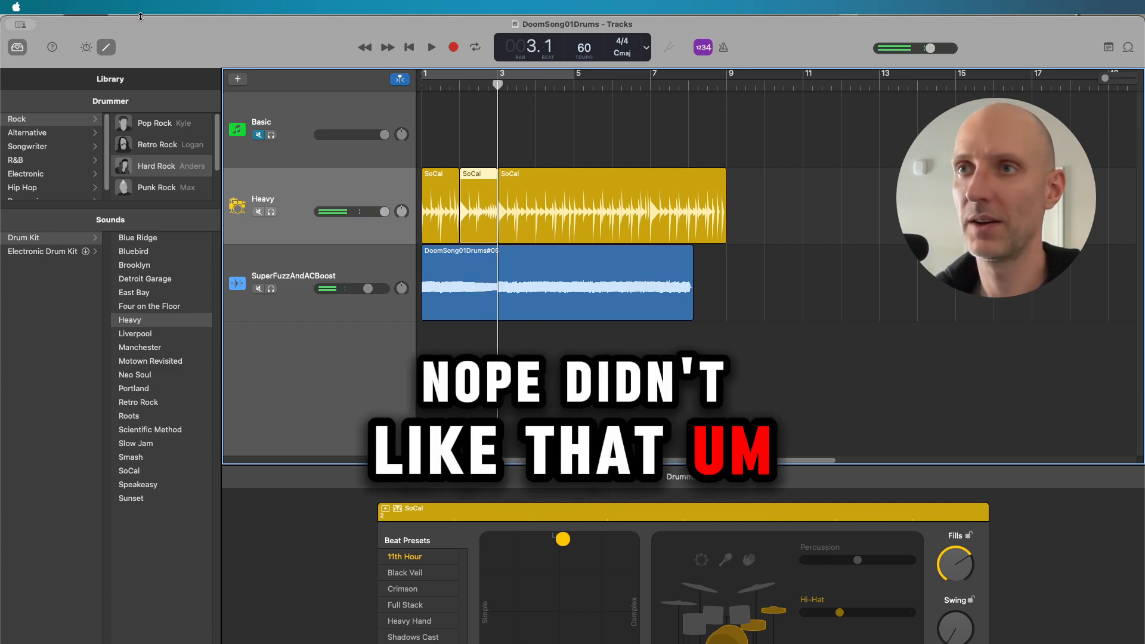
Undo the last two fills changes and the split of the first drummer region
left_click(119, 6)
left_click(137, 23)
left_click(125, 4)
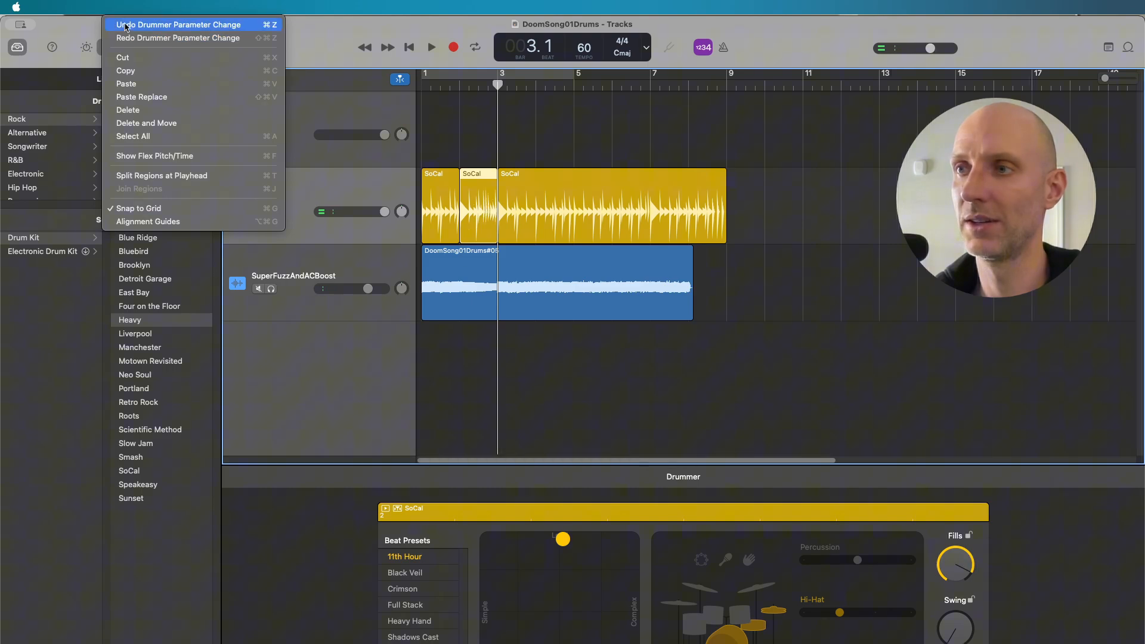
left_click(126, 25)
left_click(124, 6)
left_click(123, 26)
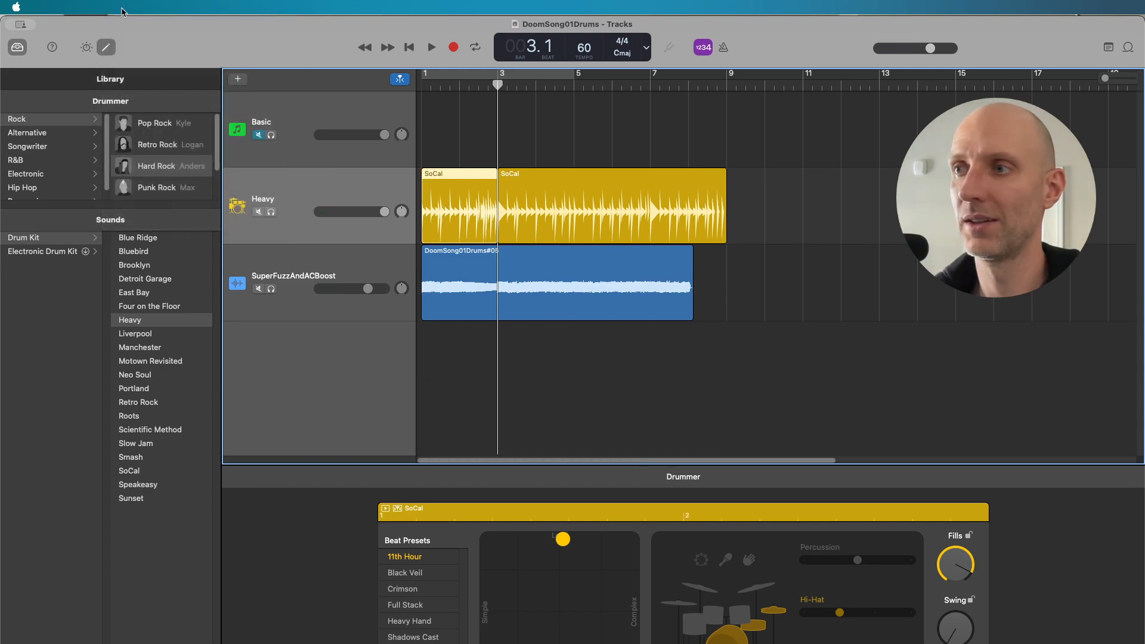
Lower the first drummer region's fills to about half while auditioning from bar 2, and return to the project start
left_click(460, 87)
key("space")
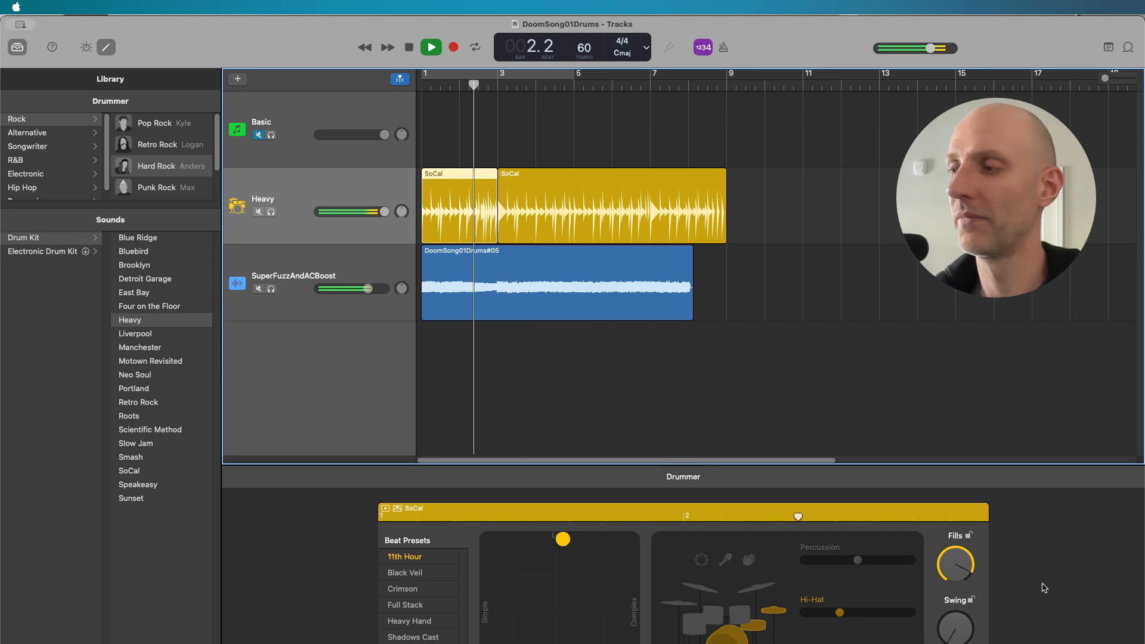
left_click(962, 569)
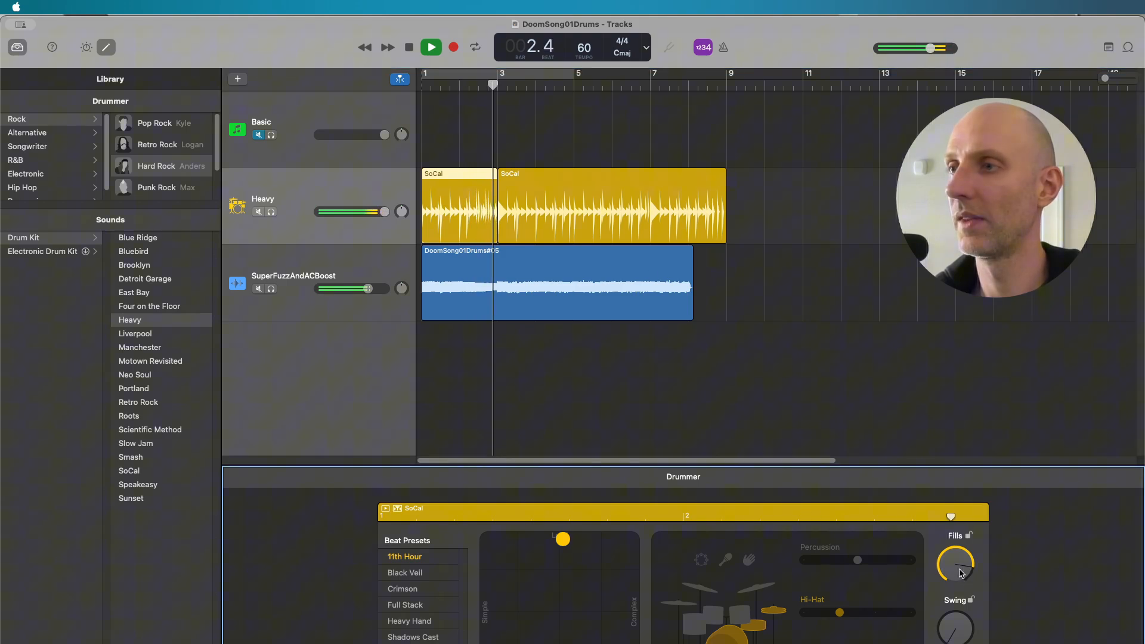
key("space")
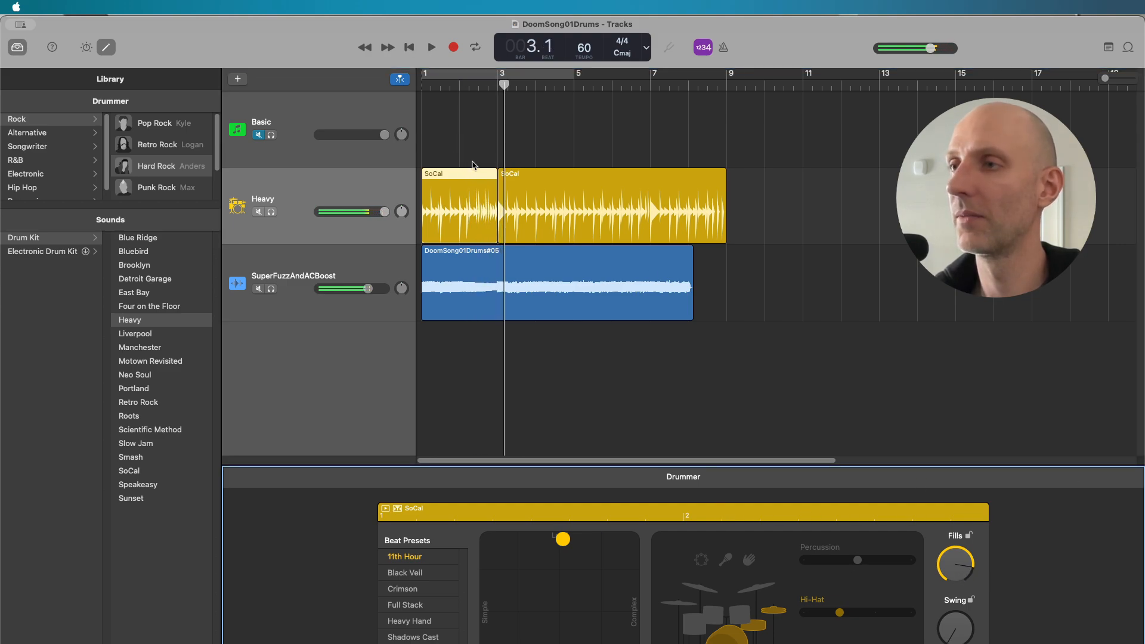
left_click(465, 100)
left_click_drag(961, 573, 964, 606)
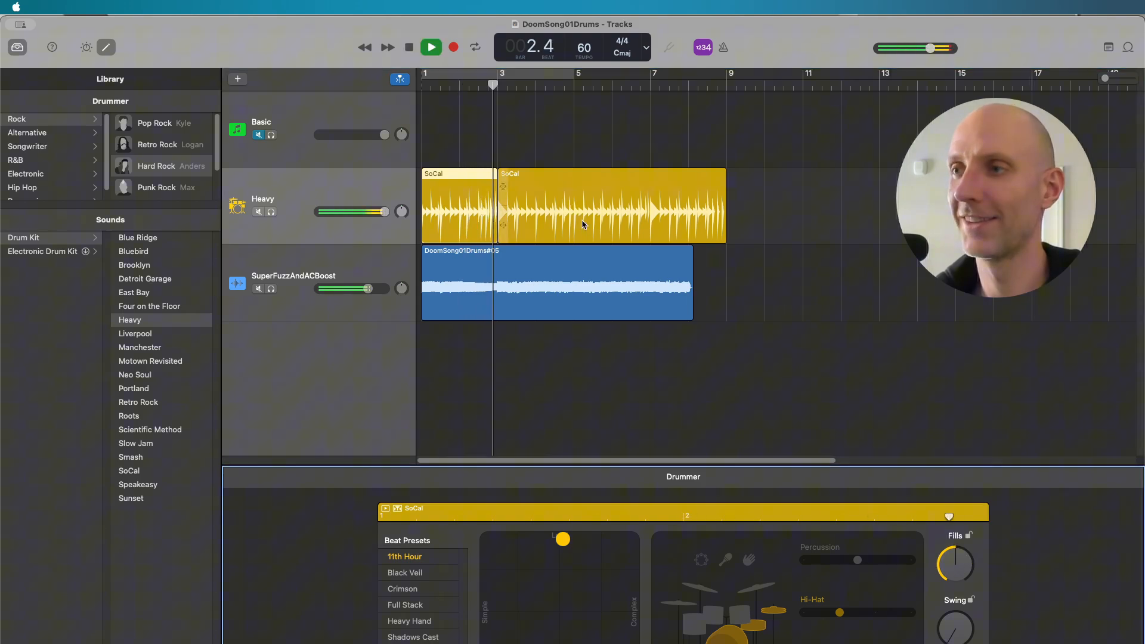
left_click(410, 47)
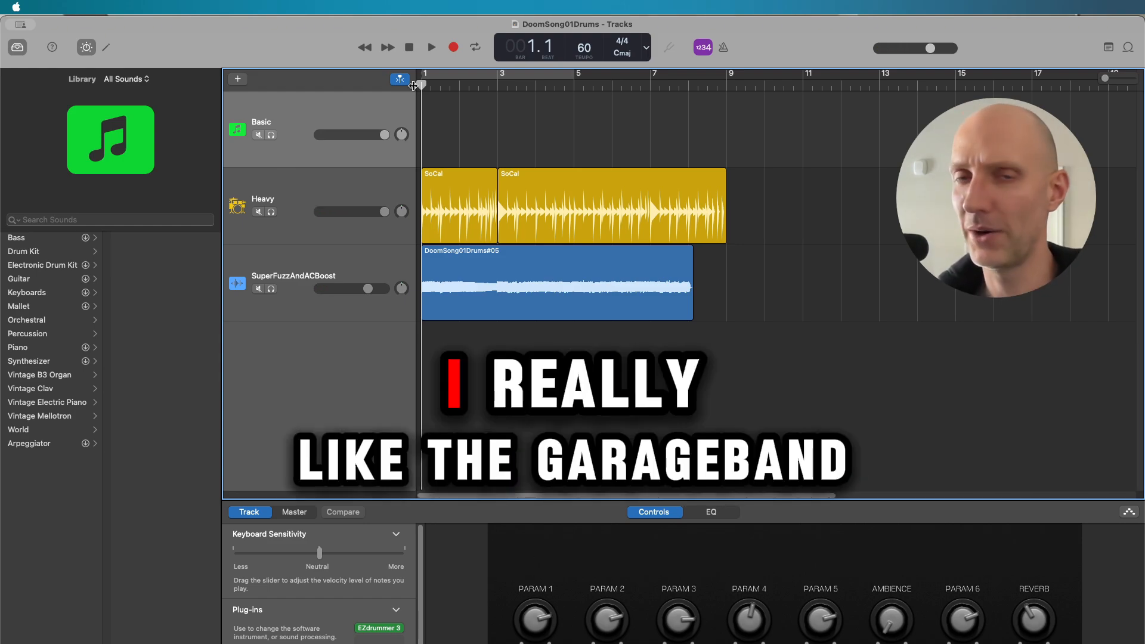
Play the song from bar 1 with the Heavy drummer track audible, mute that track, and play it again for comparison
key("space")
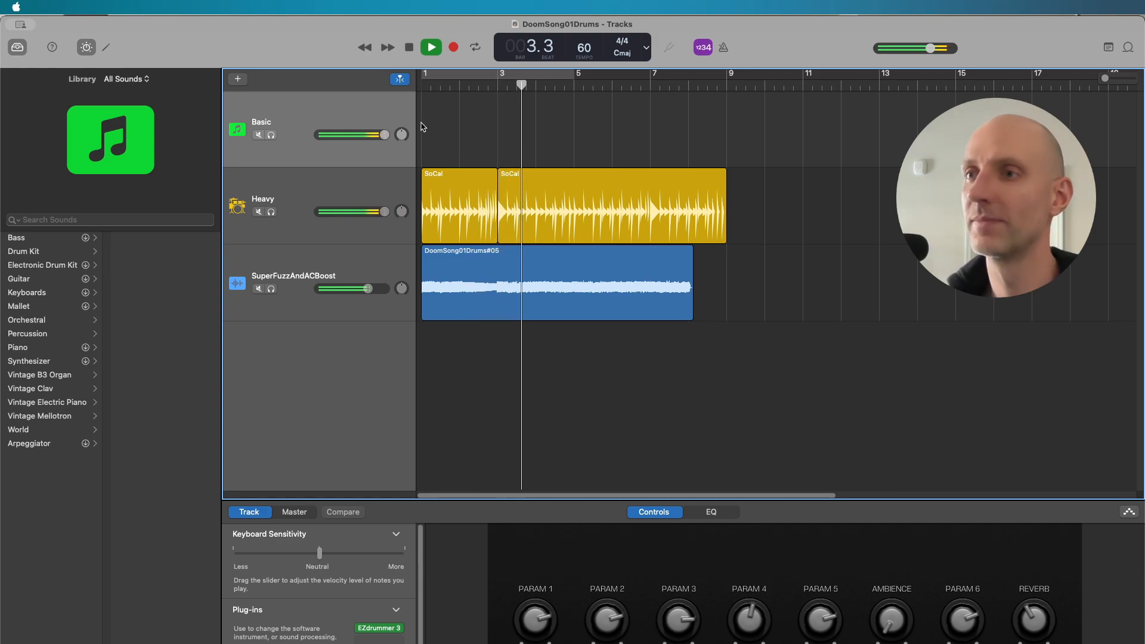
left_click(408, 47)
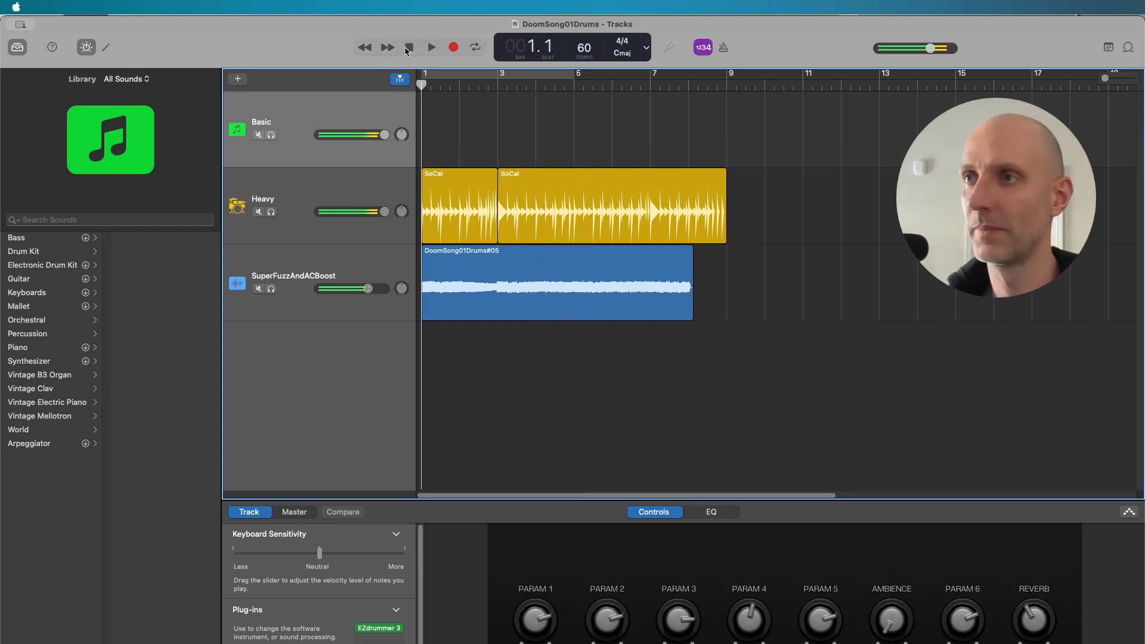
left_click(258, 212)
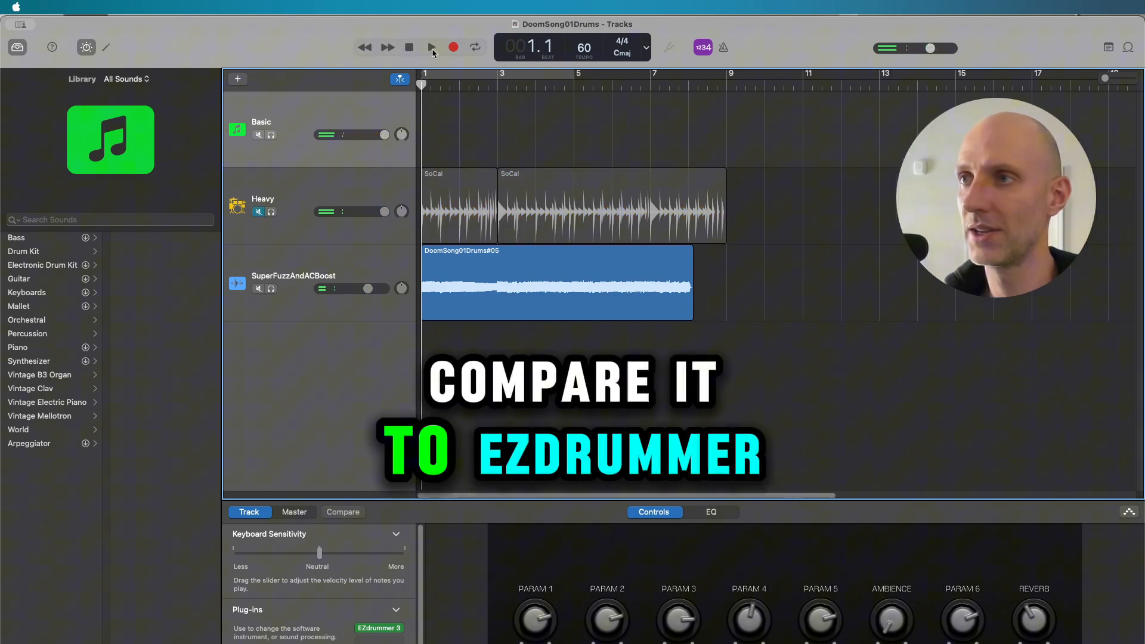
left_click(431, 47)
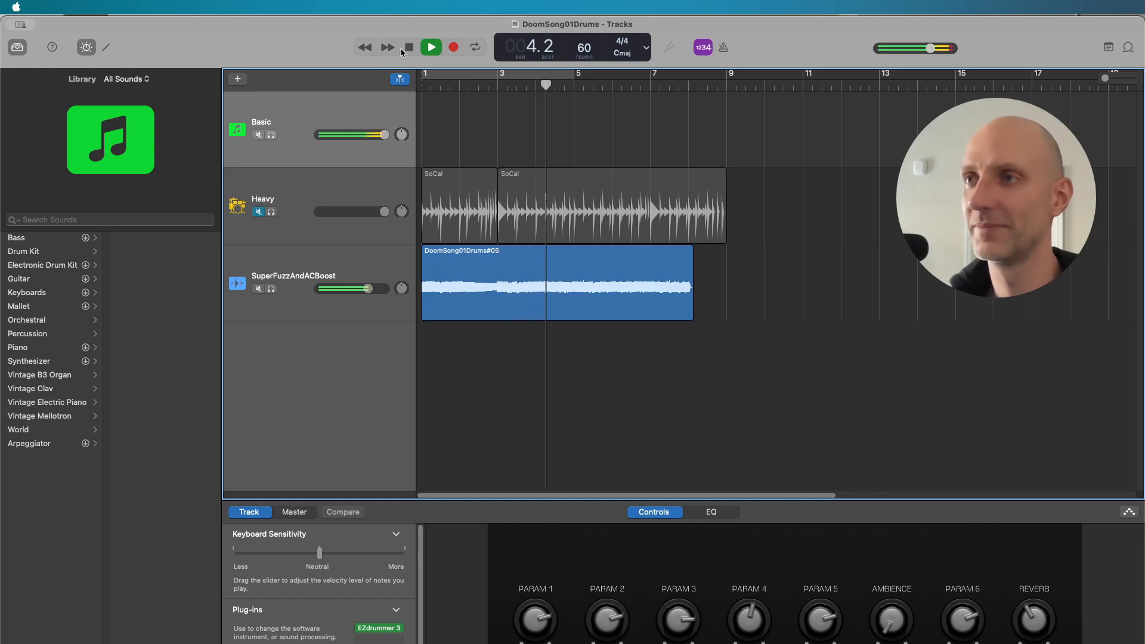
left_click(407, 51)
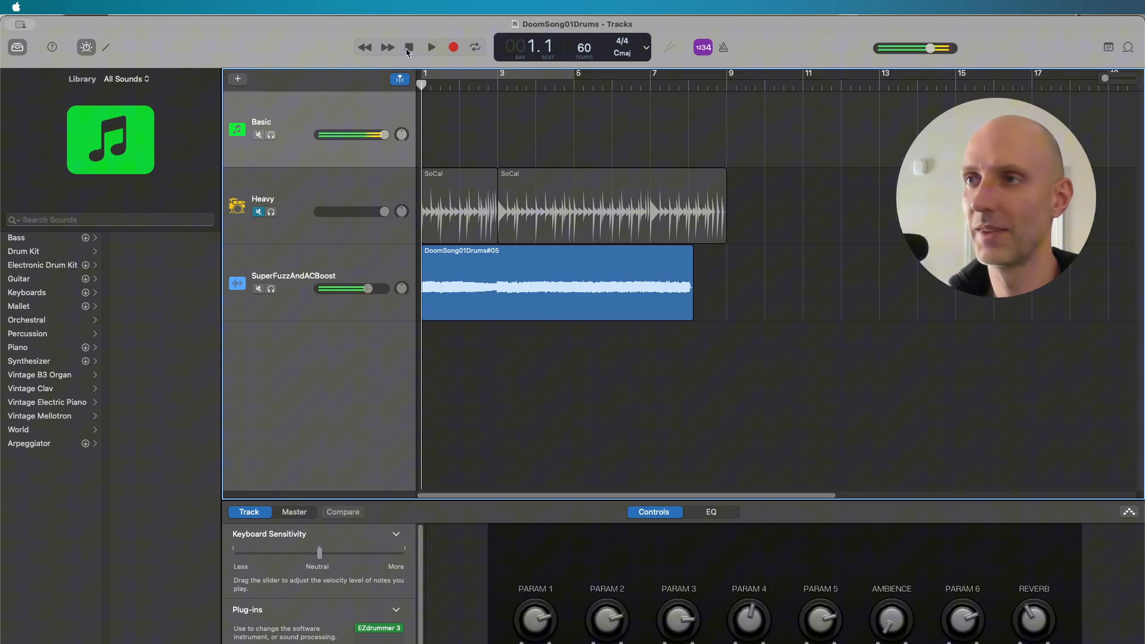